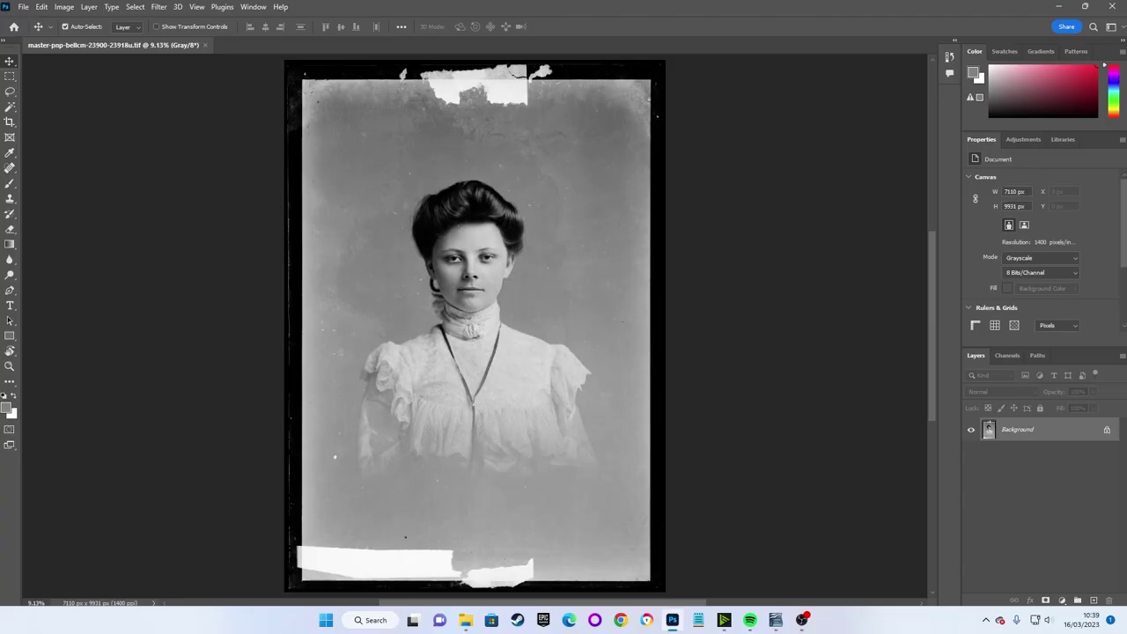
# Crop all four edges inside the black border, torn tape and torn paper.
pyautogui.click(72, 165)
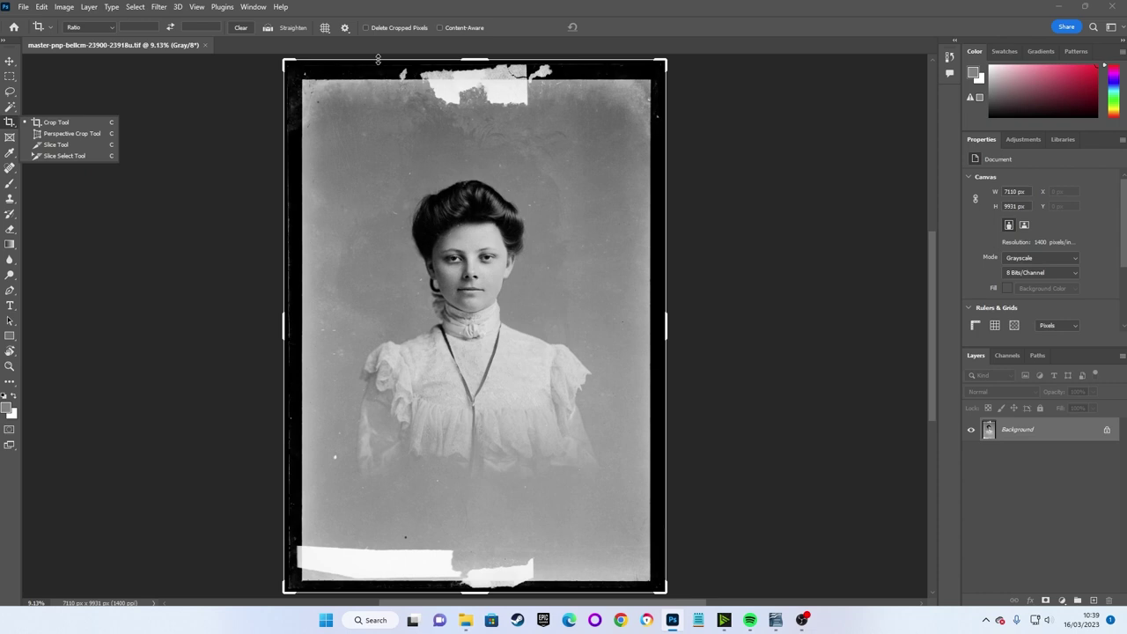
pyautogui.moveTo(284, 326); pyautogui.dragTo(289, 327)
pyautogui.moveTo(657, 332); pyautogui.dragTo(648, 328)
pyautogui.moveTo(474, 588); pyautogui.dragTo(480, 546)
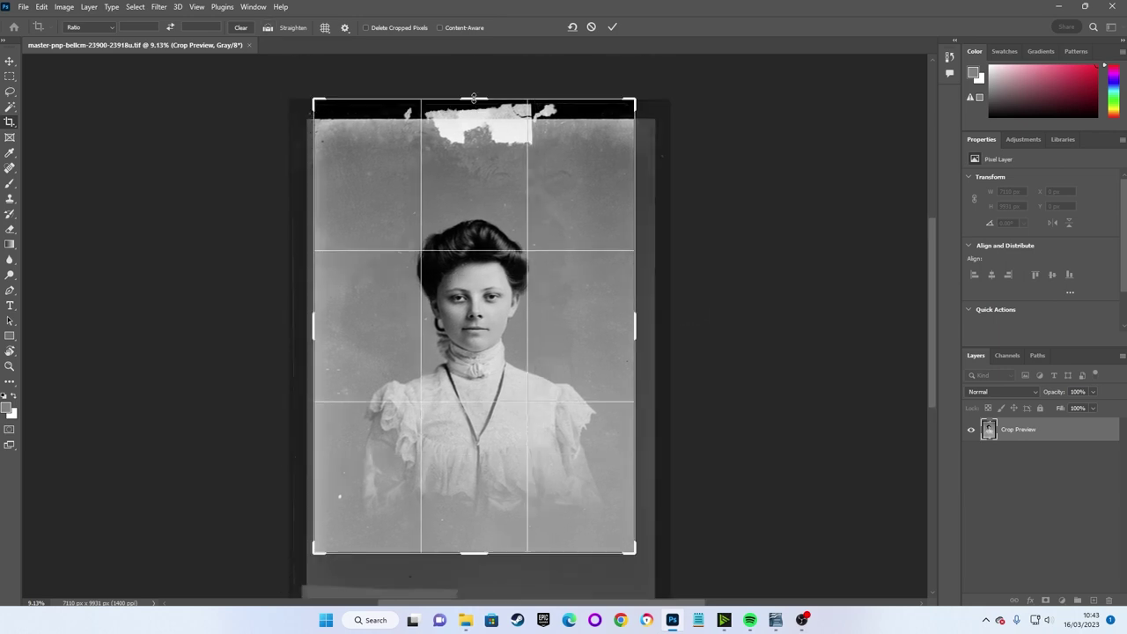
pyautogui.moveTo(474, 99); pyautogui.dragTo(477, 135)
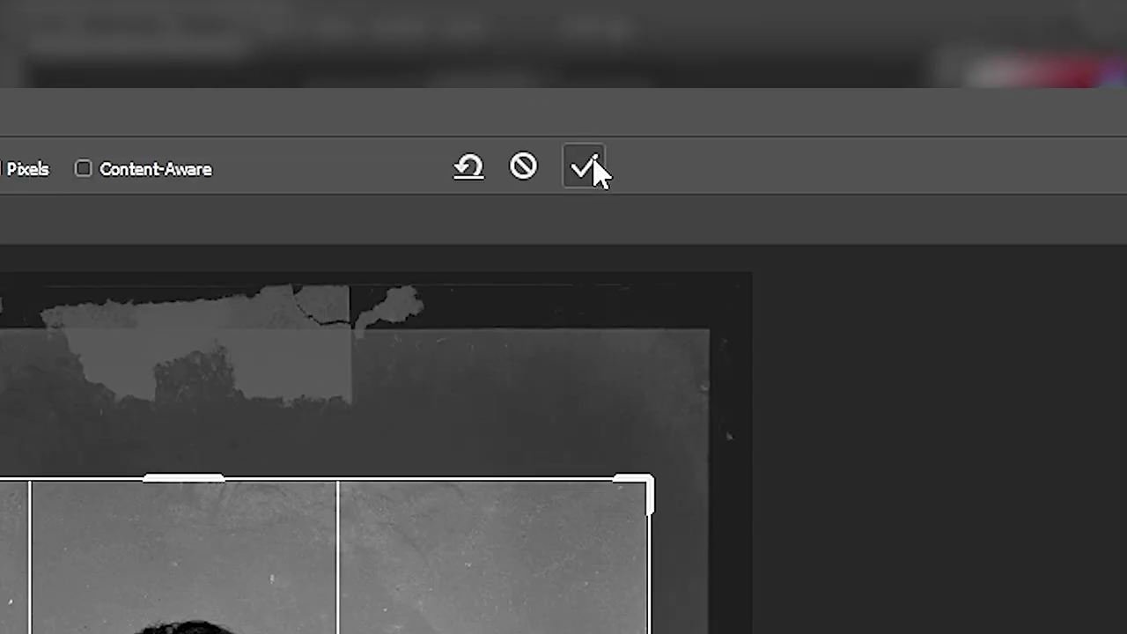
pyautogui.click(593, 163)
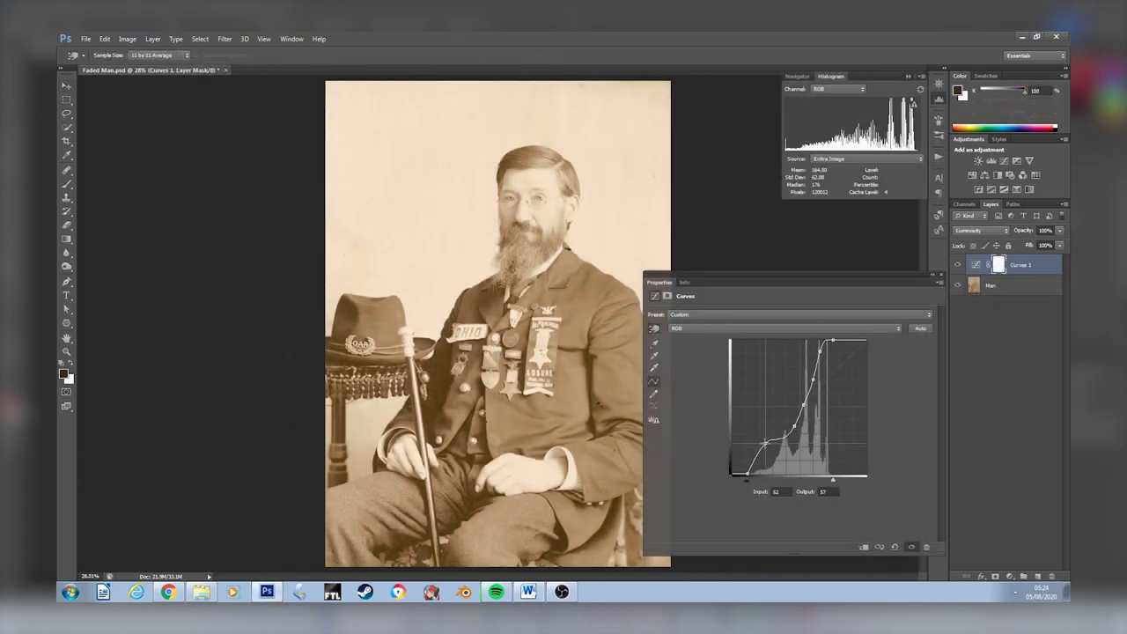
# Apply Image > Auto Contrast to deepen the cropped portrait's tones.
pyautogui.moveTo(762, 434); pyautogui.dragTo(758, 398)
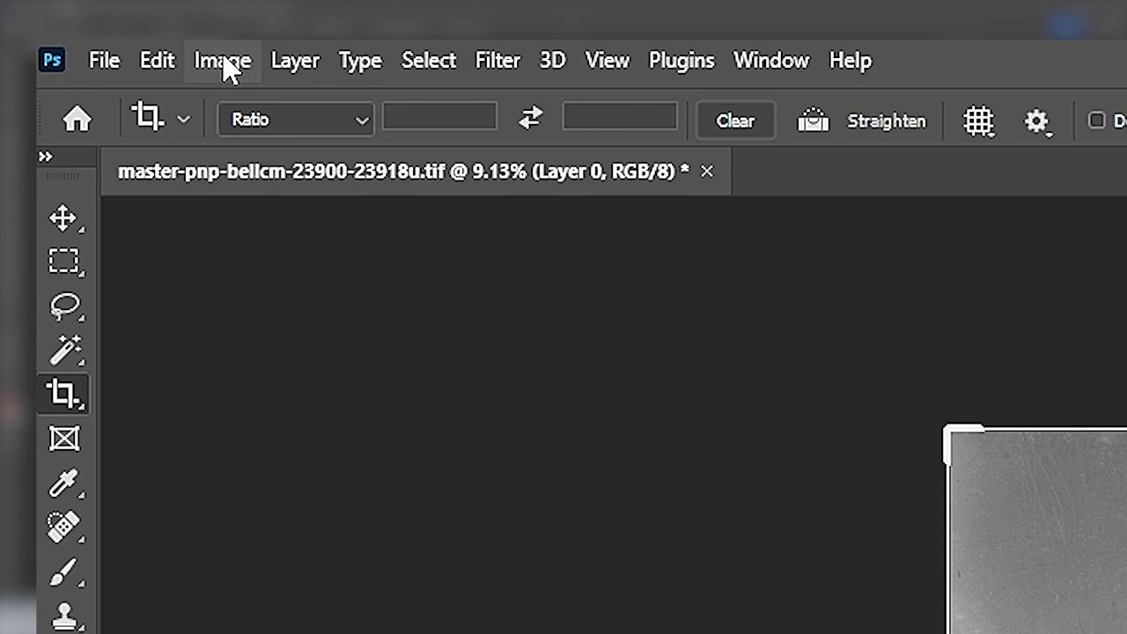
pyautogui.click(67, 8)
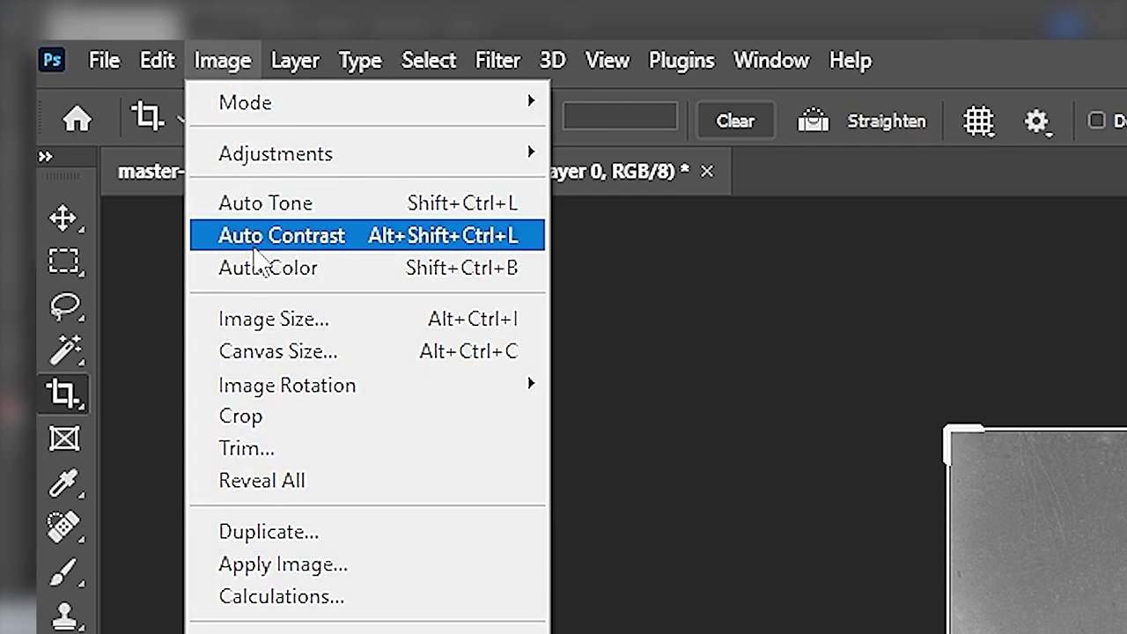
pyautogui.click(258, 247)
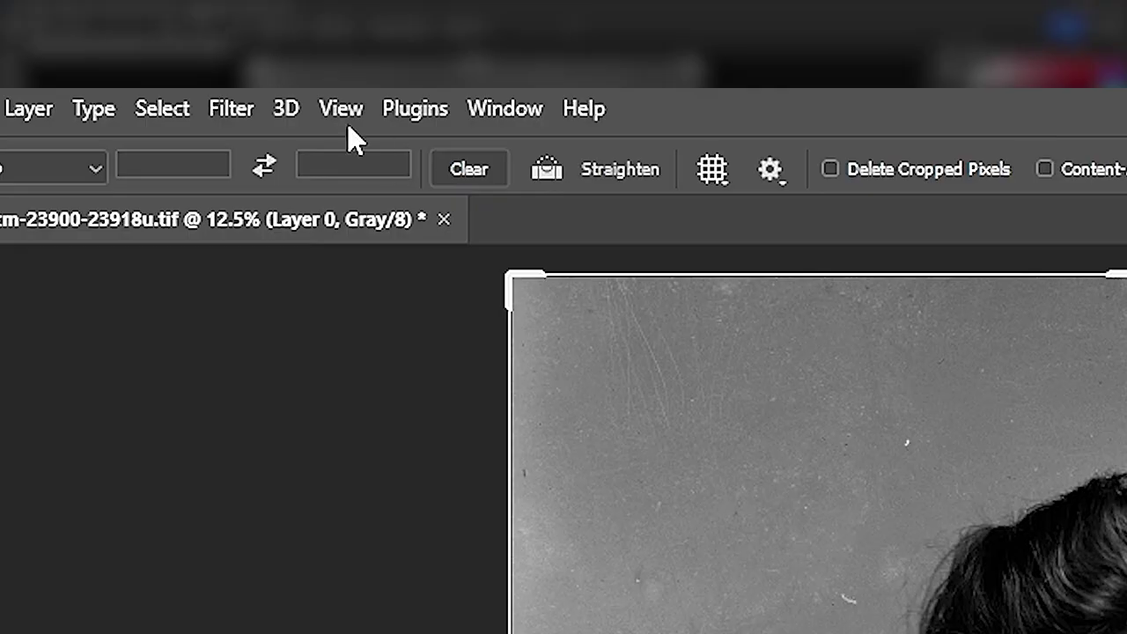
# Open Filter > Neural Filters and switch on Photo Restoration.
pyautogui.click(158, 6)
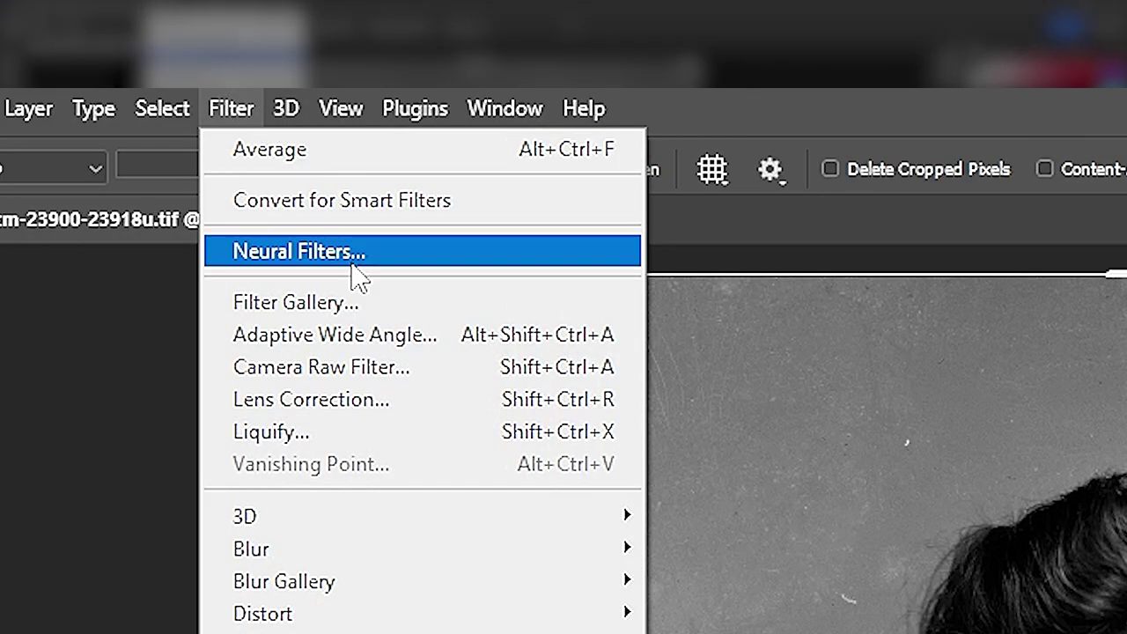
pyautogui.click(357, 255)
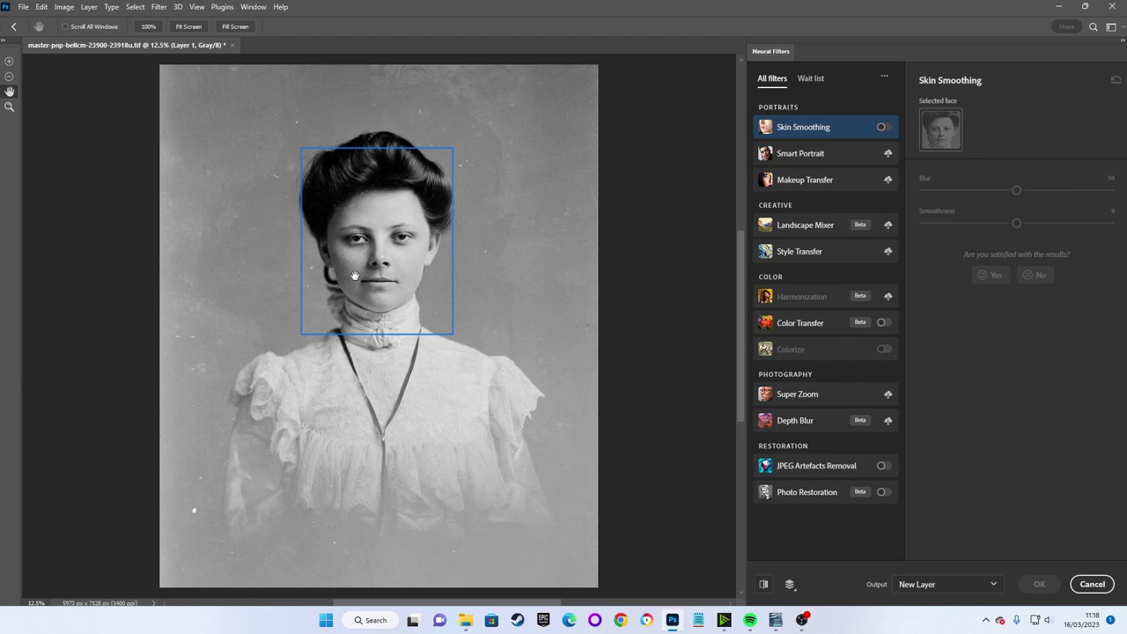
pyautogui.click(800, 251)
pyautogui.moveTo(839, 499)
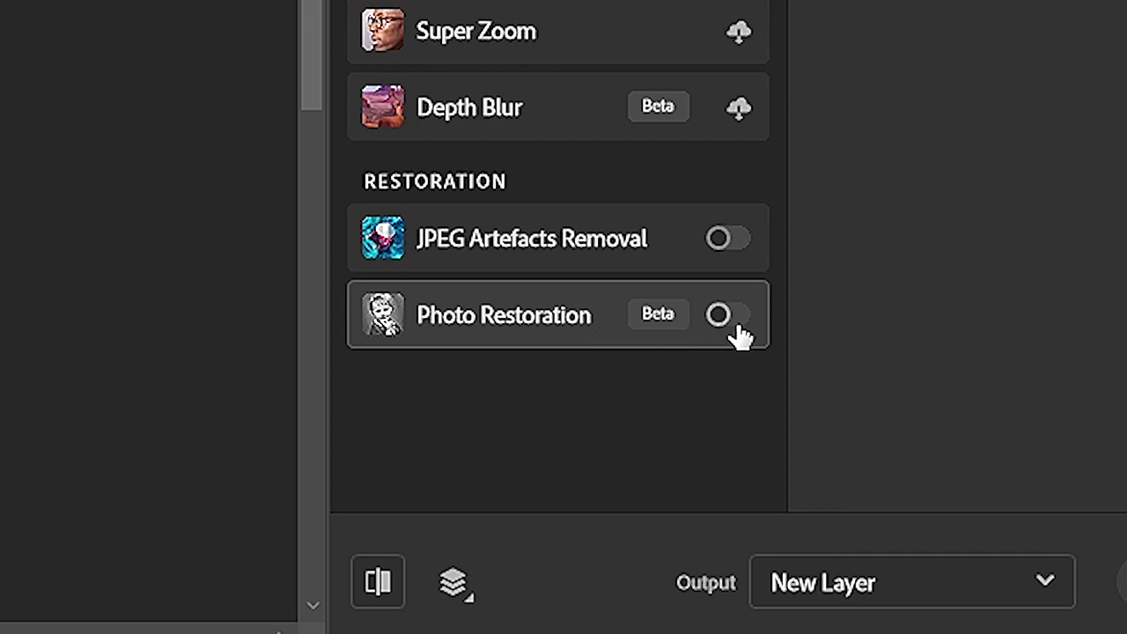
pyautogui.click(736, 326)
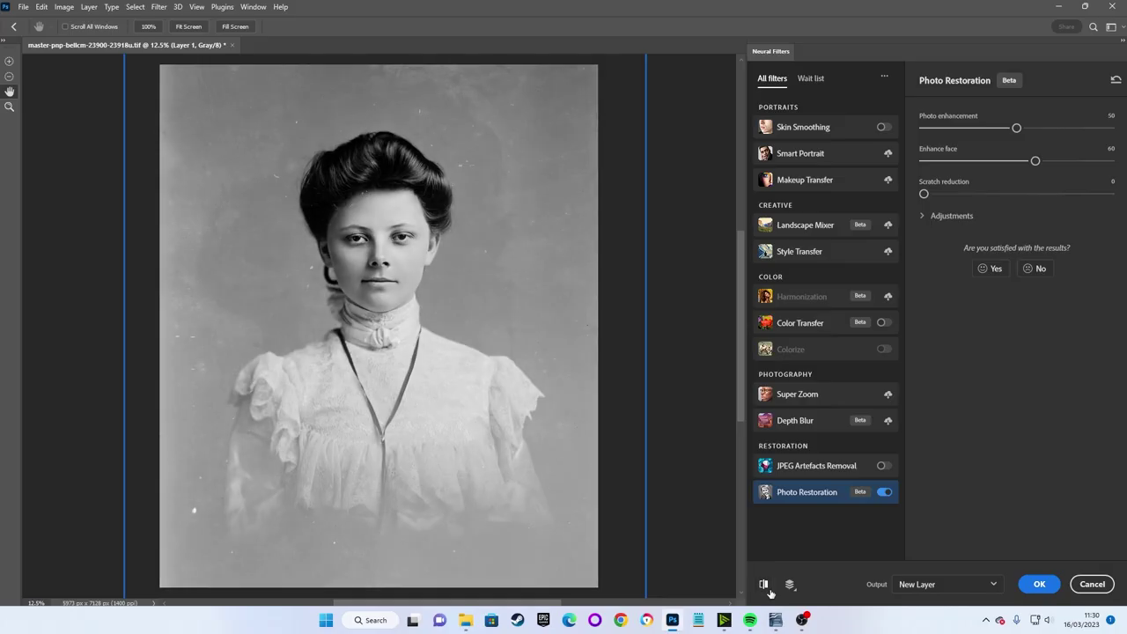
# Compare the restoration with the original and check the layer preview options.
pyautogui.click(768, 591)
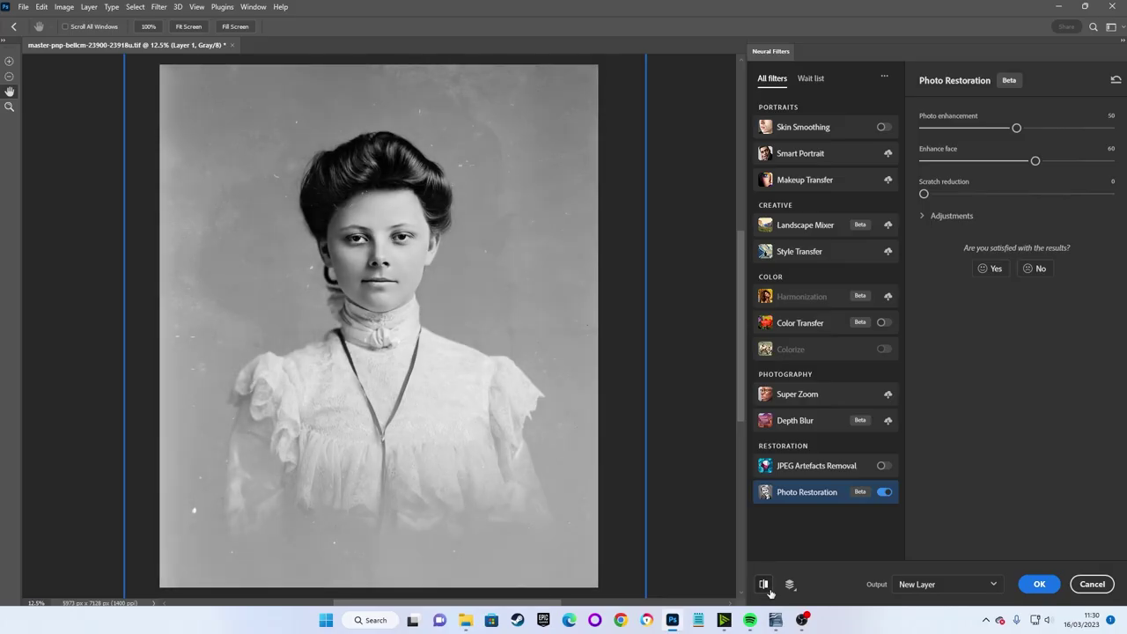
pyautogui.click(768, 590)
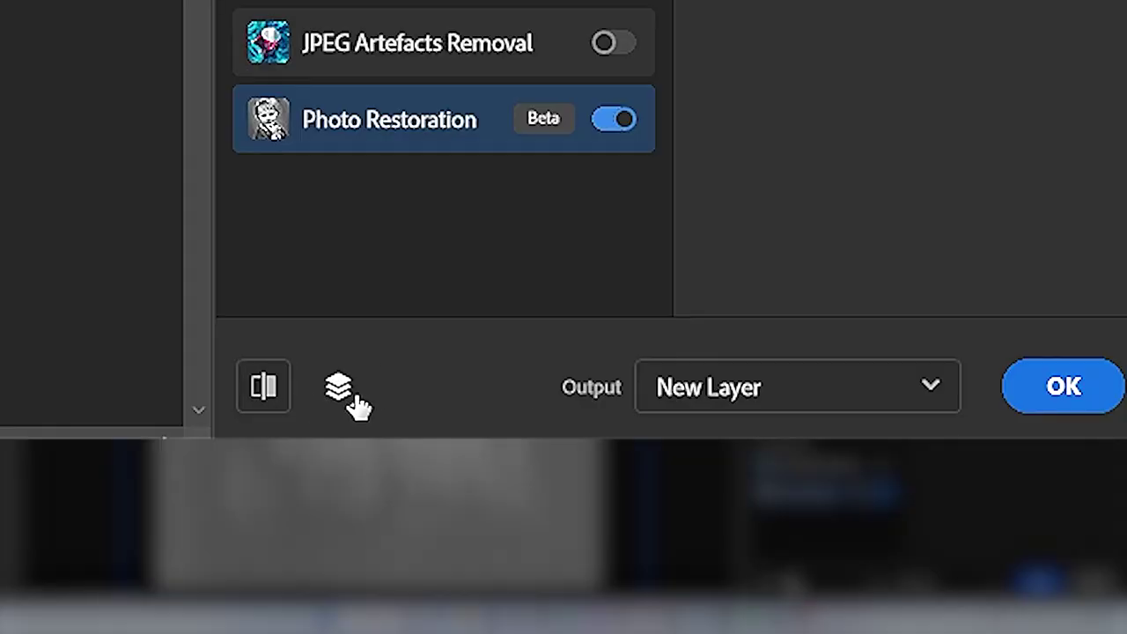
pyautogui.click(340, 387)
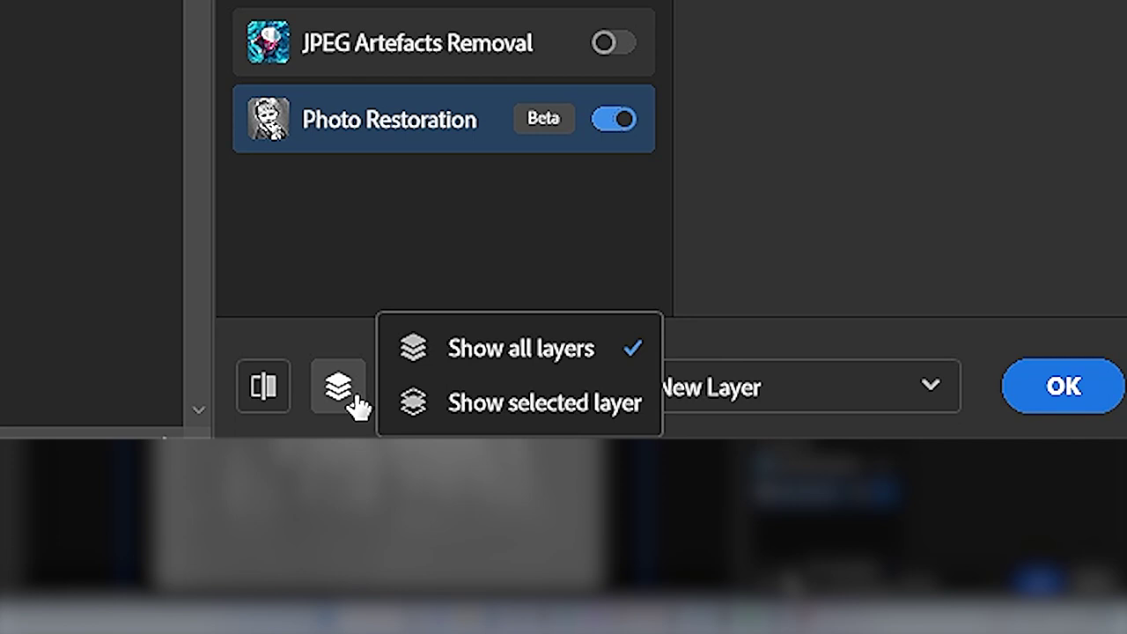
pyautogui.click(355, 403)
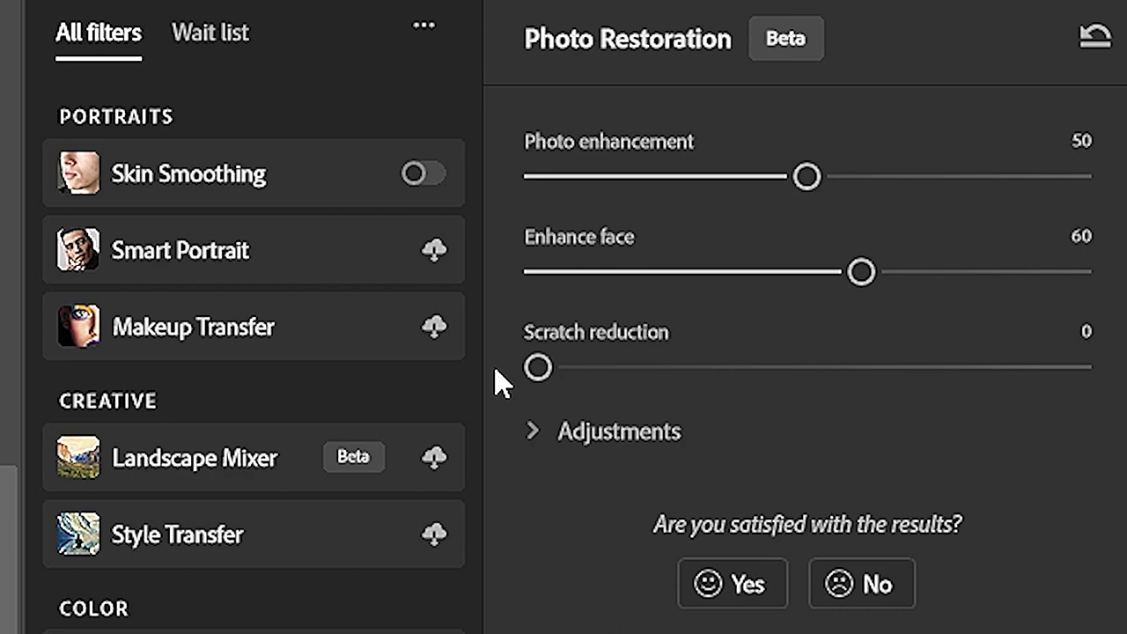
# Set Enhance face to 0 and Photo enhancement to 30, comparing against the original.
pyautogui.moveTo(869, 269); pyautogui.dragTo(459, 273)
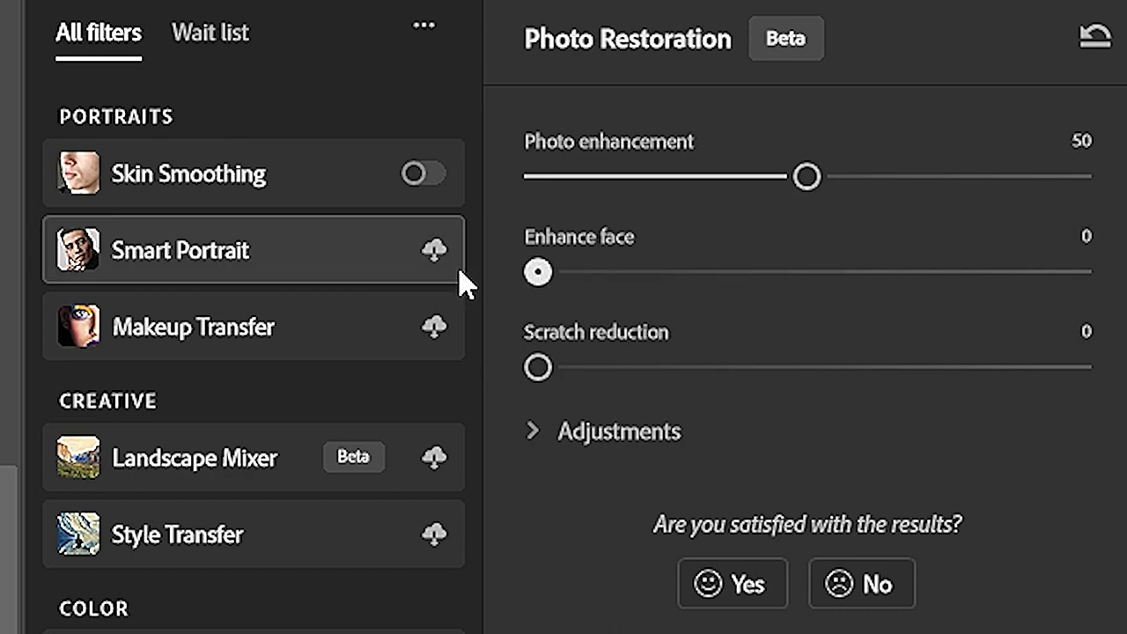
pyautogui.moveTo(806, 177); pyautogui.dragTo(459, 189)
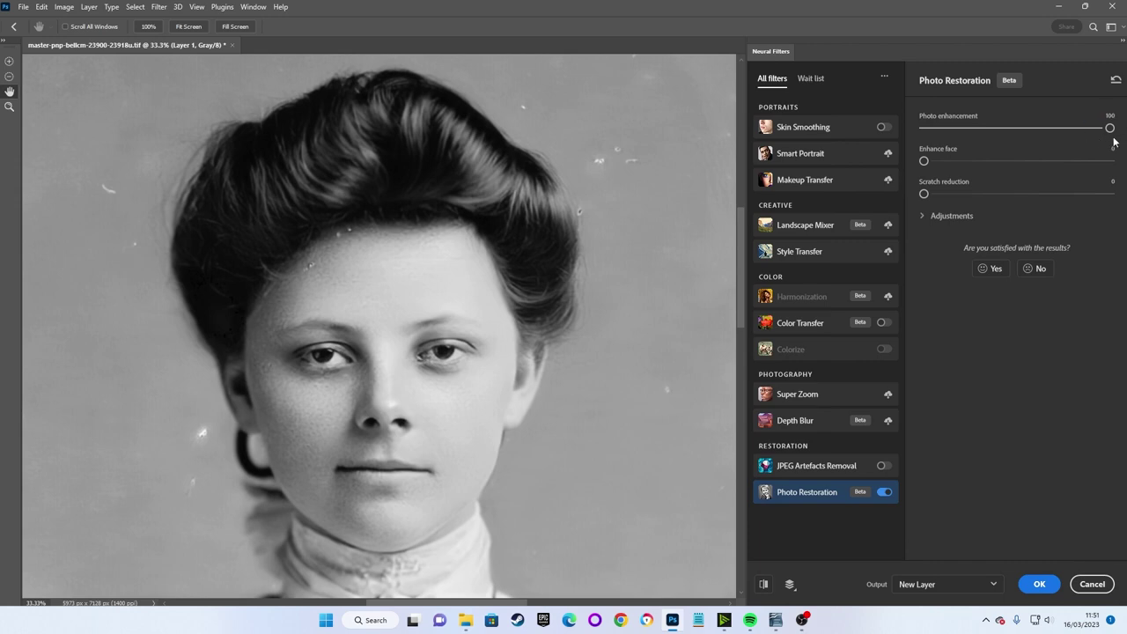
pyautogui.click(763, 586)
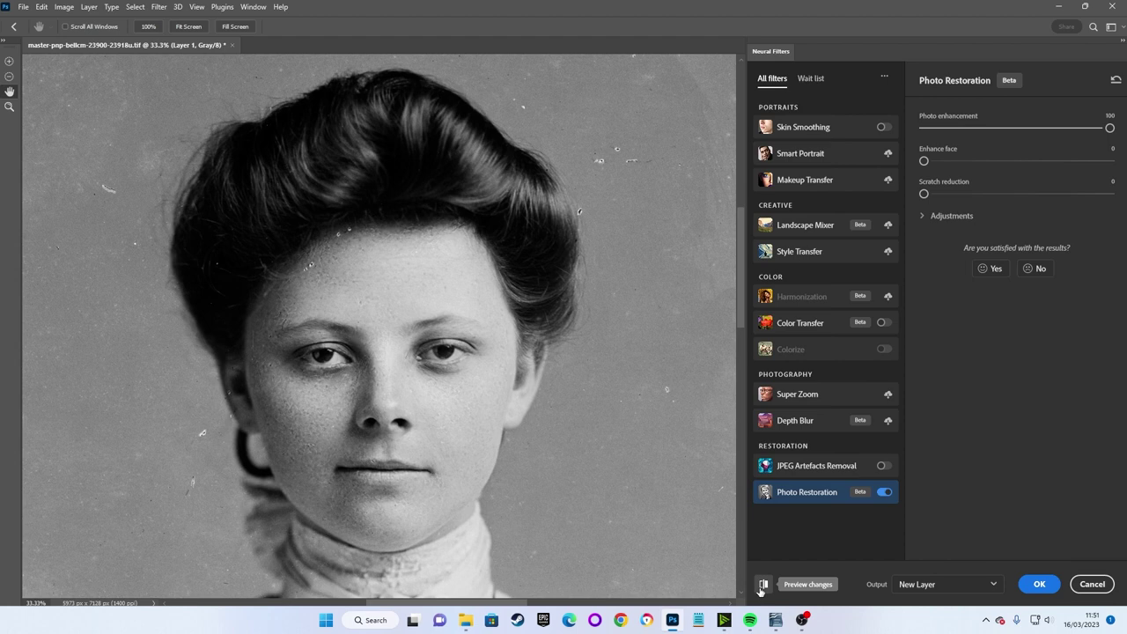
pyautogui.click(763, 586)
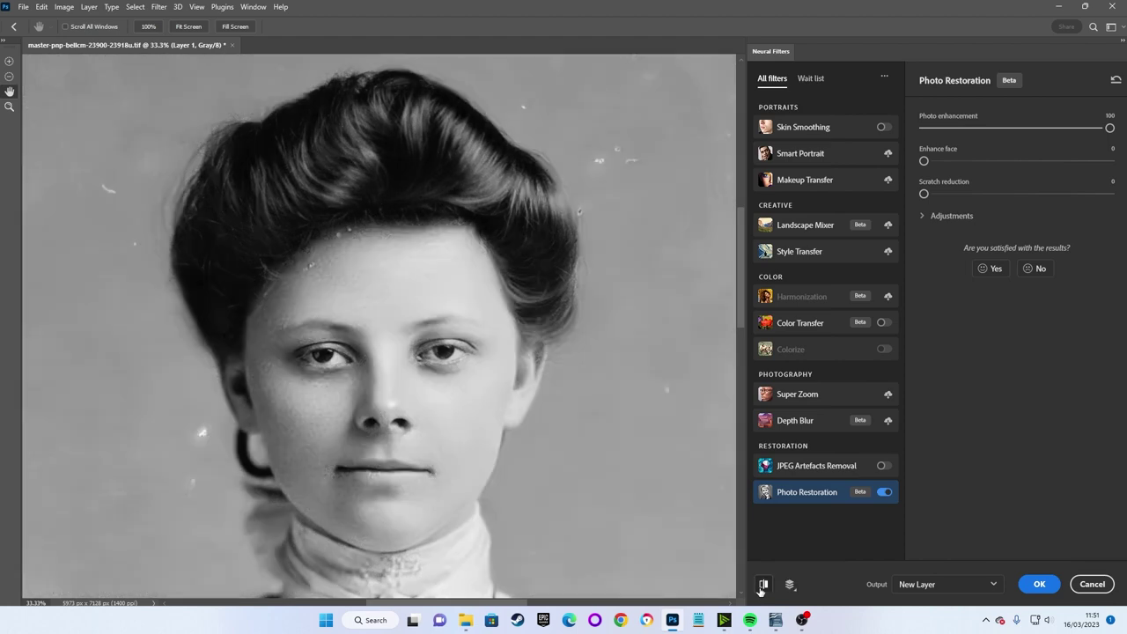
pyautogui.click(763, 586)
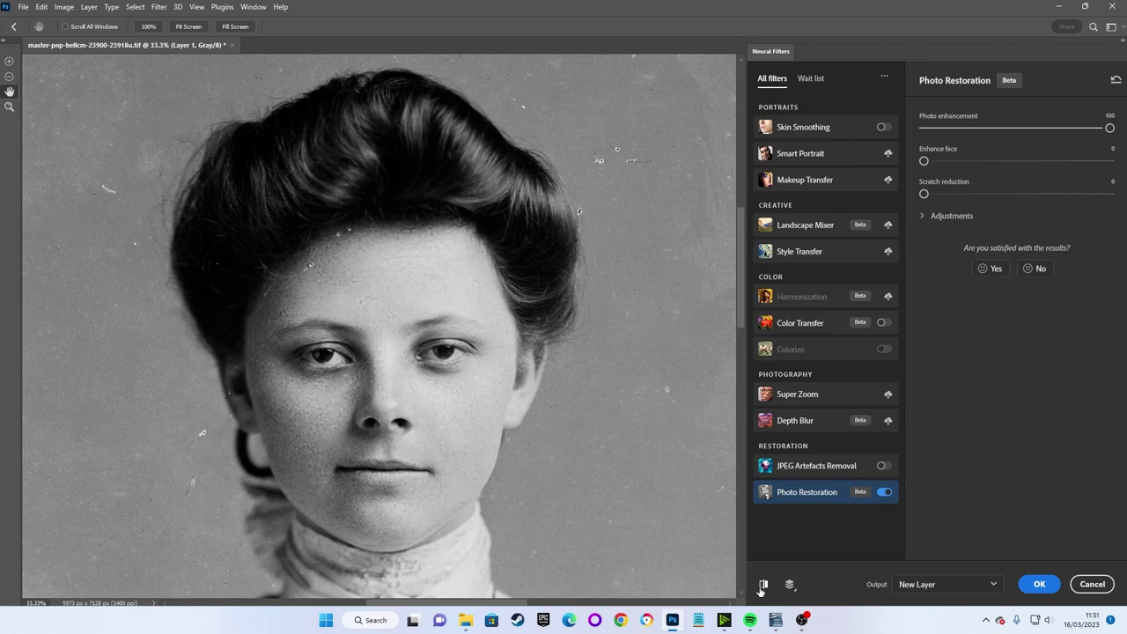
pyautogui.click(763, 586)
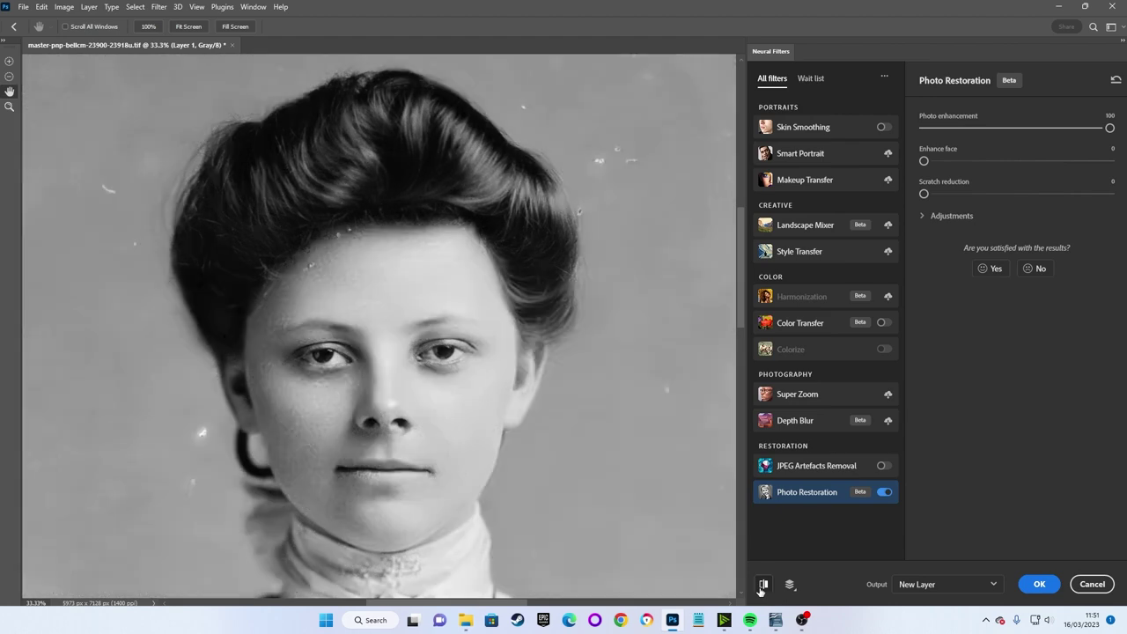
pyautogui.moveTo(1111, 128); pyautogui.dragTo(1109, 128)
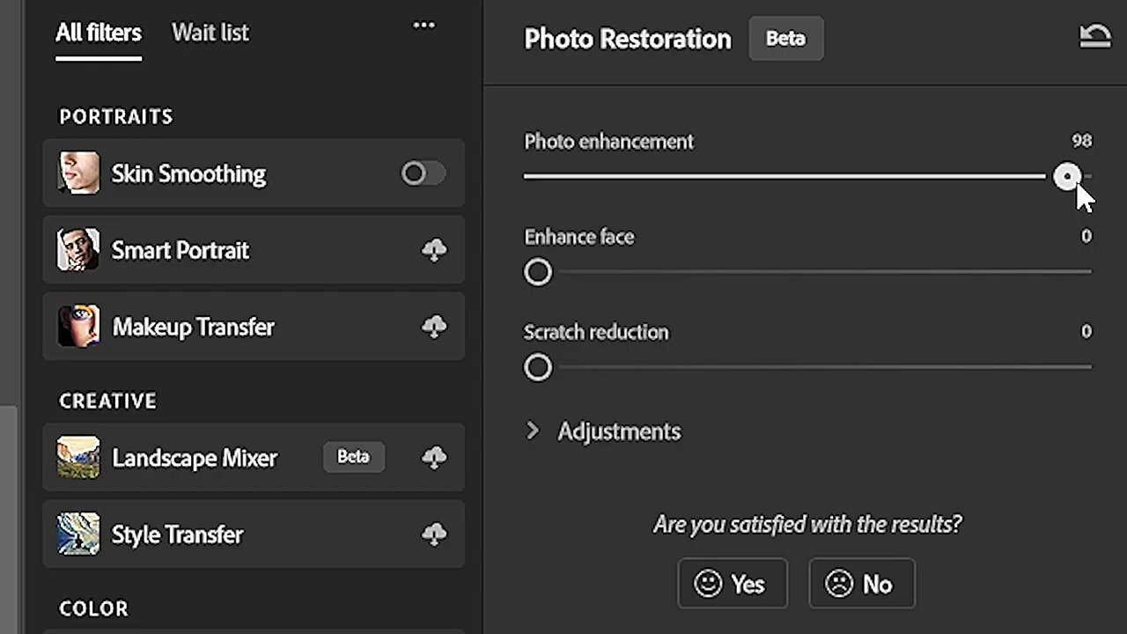
pyautogui.moveTo(1077, 180); pyautogui.dragTo(696, 208)
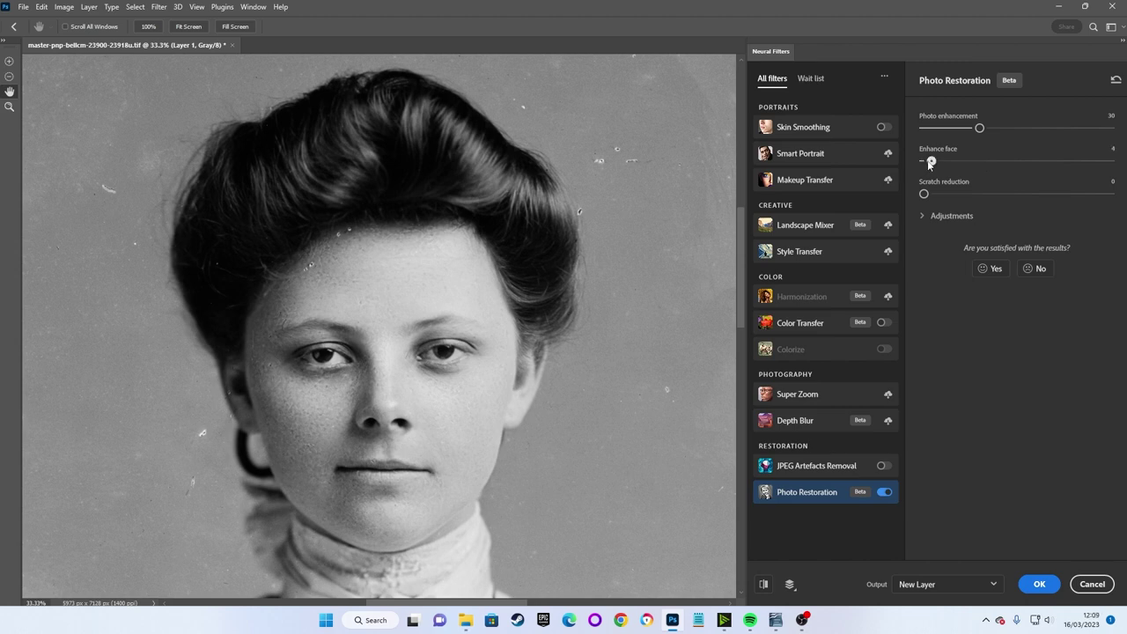
# Try Enhance face at 100, compare with the original, then settle it at 20.
pyautogui.moveTo(930, 162); pyautogui.dragTo(1110, 161)
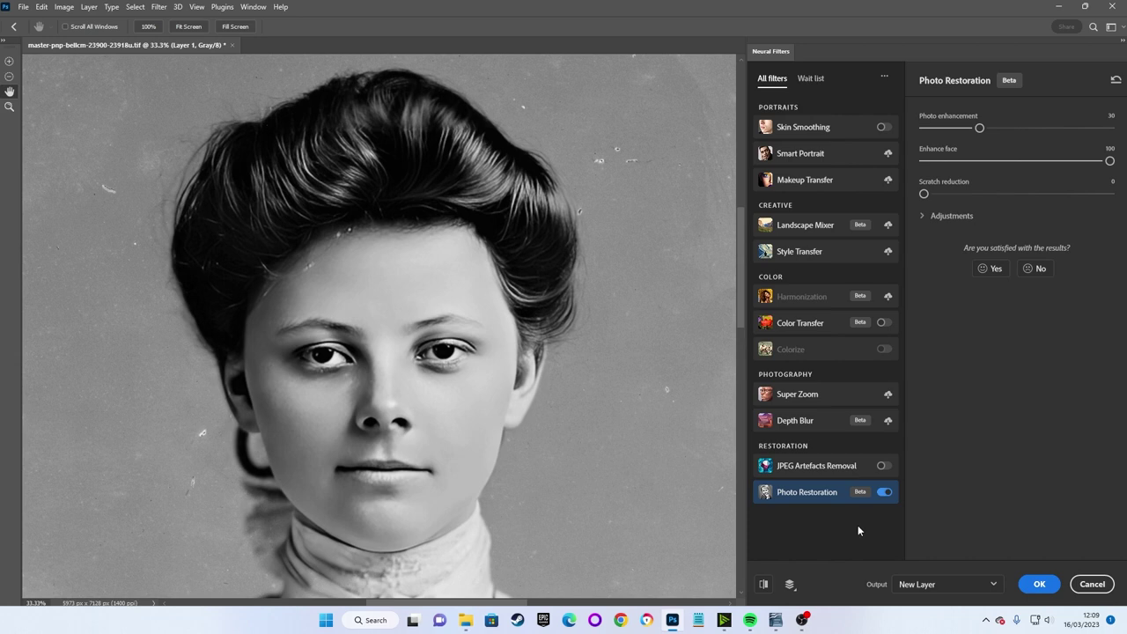
pyautogui.click(765, 585)
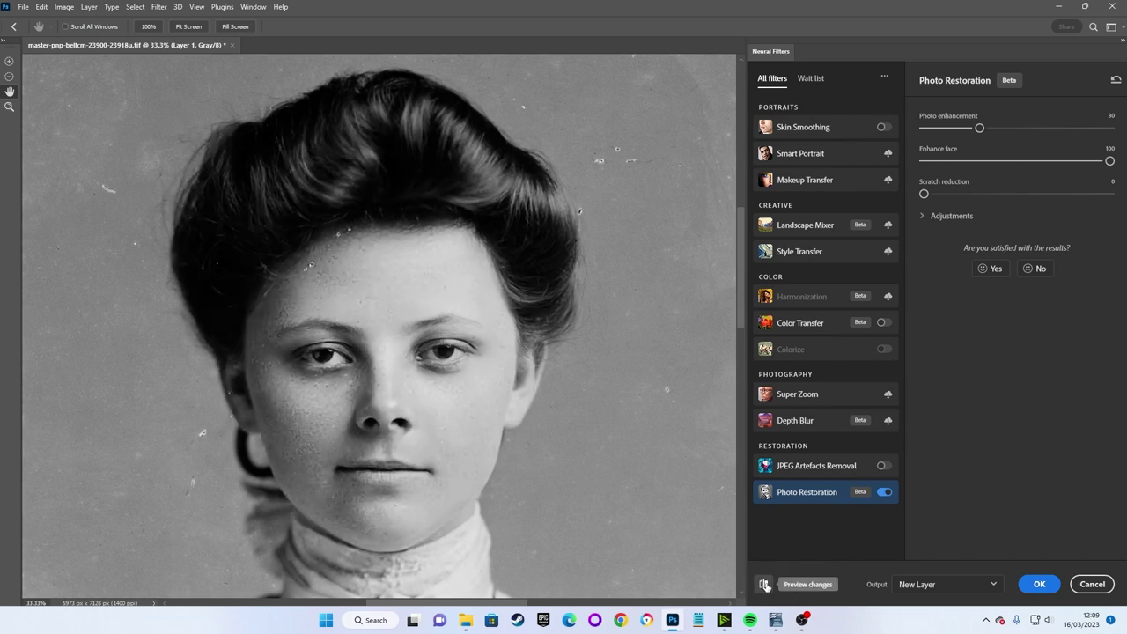
pyautogui.click(765, 584)
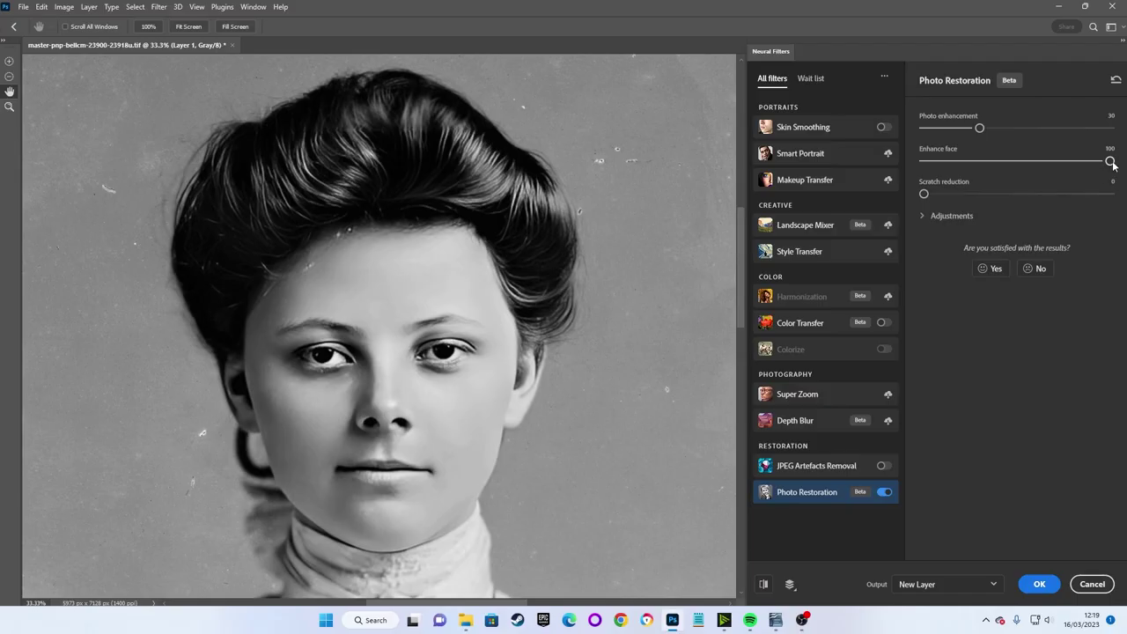
pyautogui.moveTo(1100, 156); pyautogui.dragTo(1009, 176)
pyautogui.moveTo(712, 331); pyautogui.dragTo(647, 322)
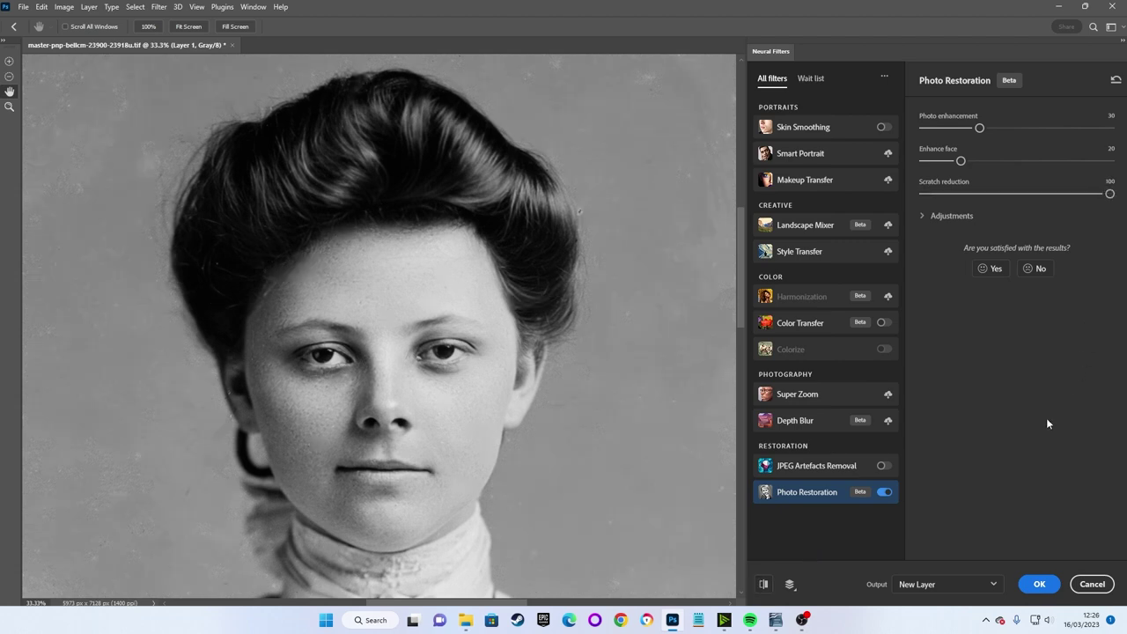
# Toggle between the original and restored preview to compare the result.
pyautogui.click(764, 586)
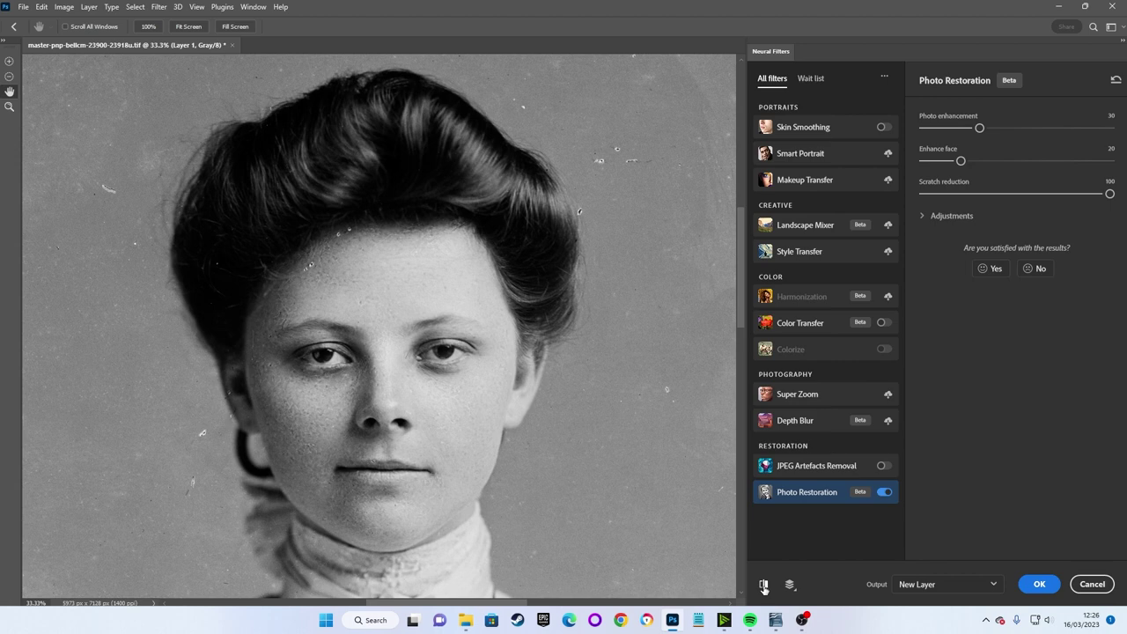
pyautogui.click(764, 587)
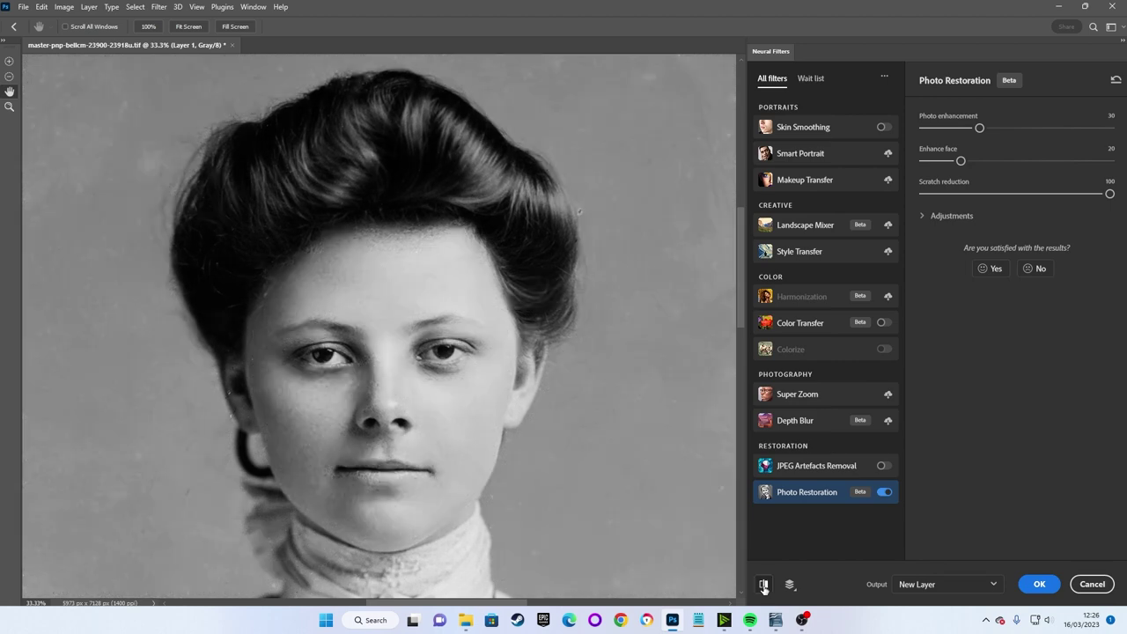
pyautogui.click(765, 587)
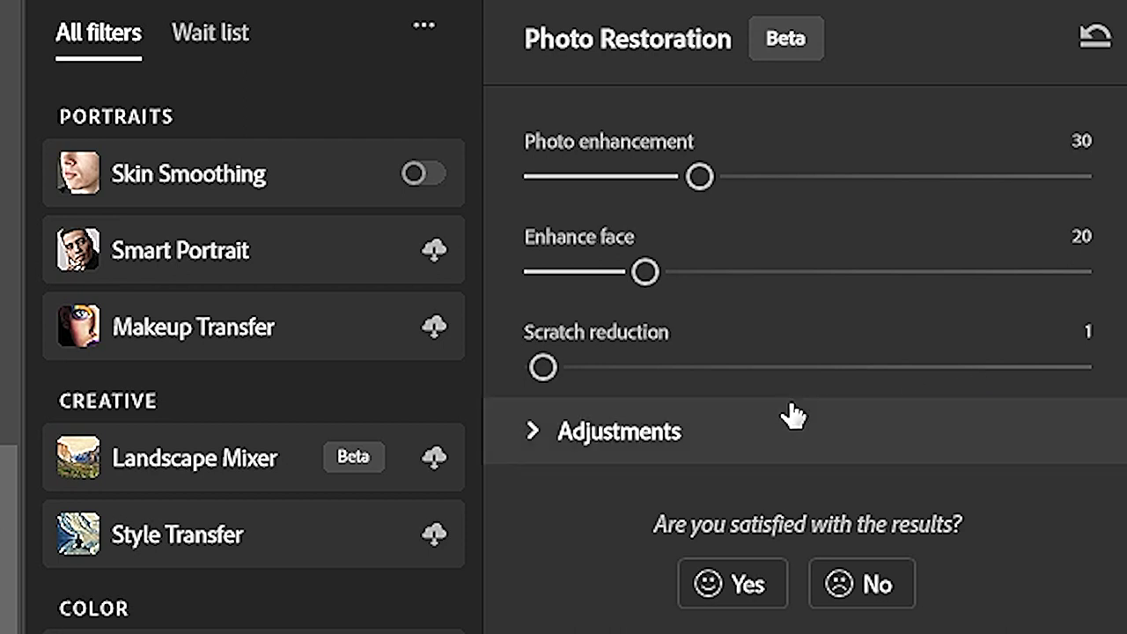
# Raise Scratch reduction to 100 and set Noise reduction under Adjustments to 0.
pyautogui.moveTo(543, 368); pyautogui.dragTo(1077, 367)
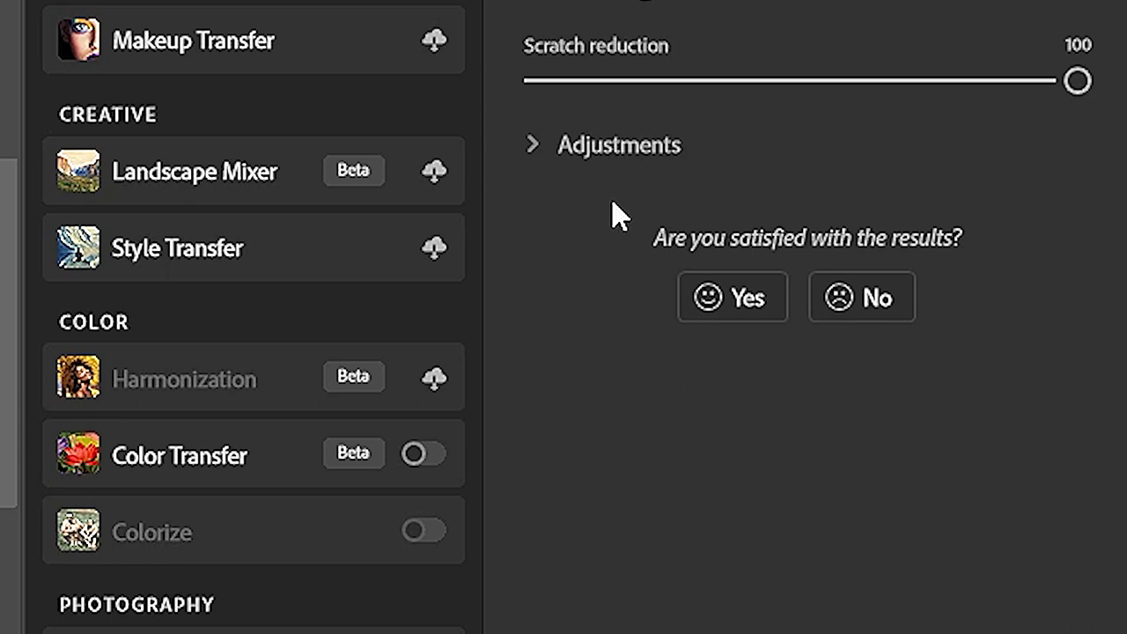
pyautogui.click(534, 148)
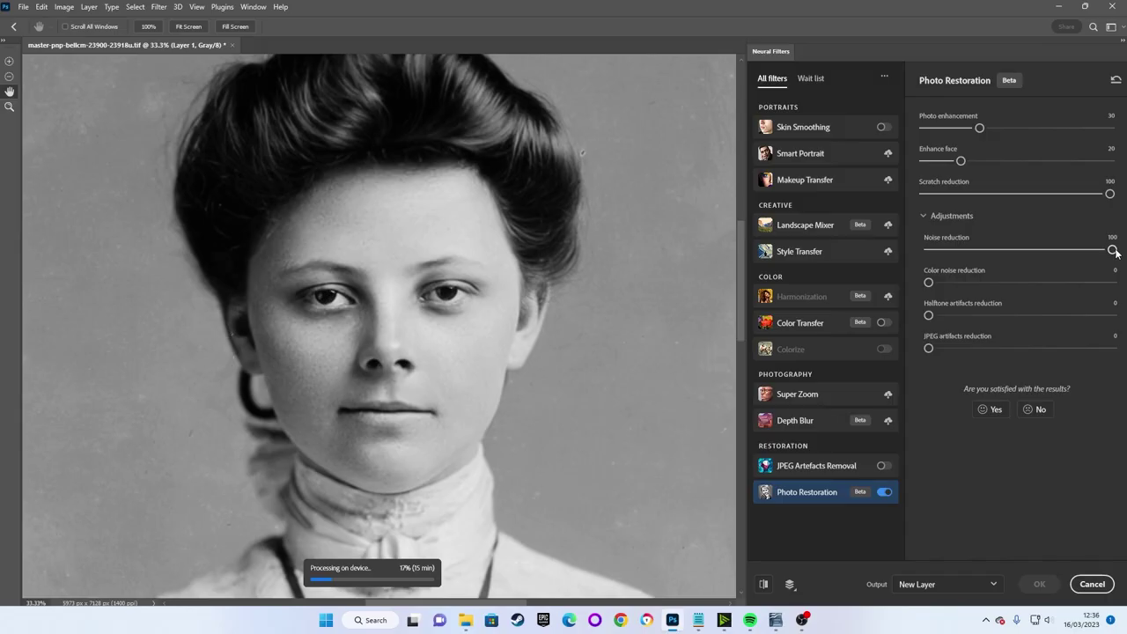
pyautogui.moveTo(1114, 250); pyautogui.dragTo(867, 269)
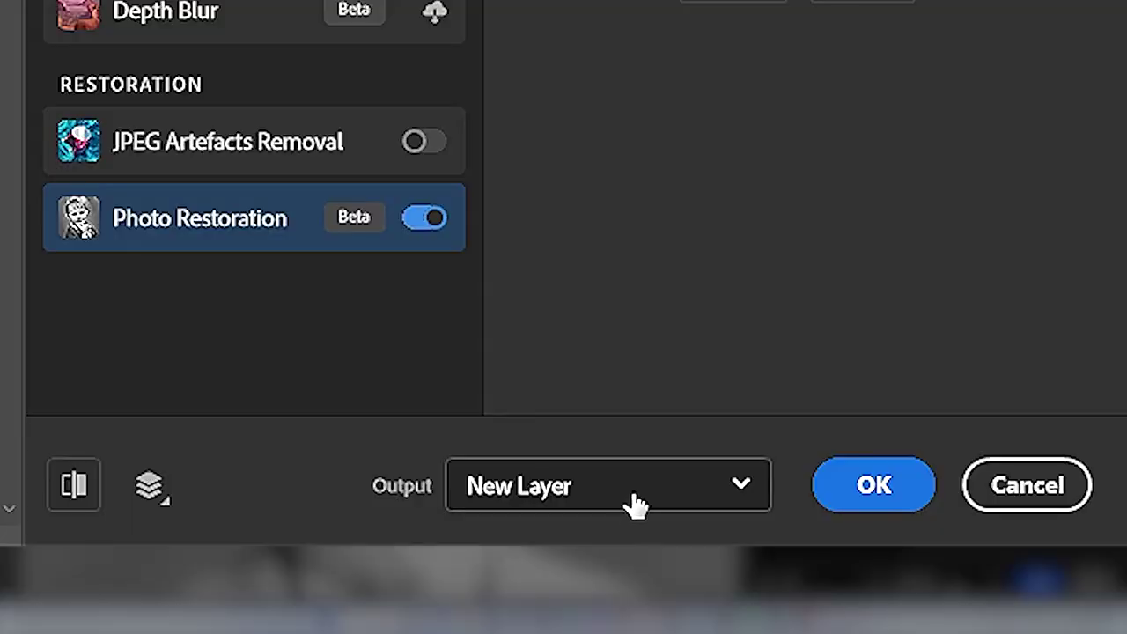
# Change the Neural Filters output from New Layer to Smart Filter.
pyautogui.click(747, 472)
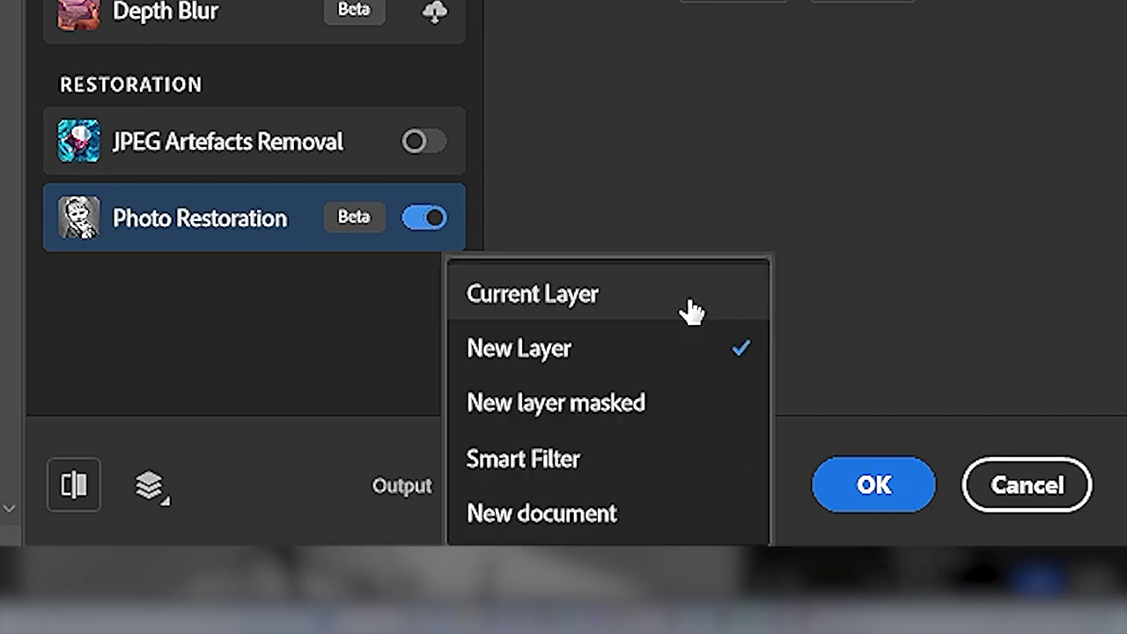
pyautogui.click(693, 476)
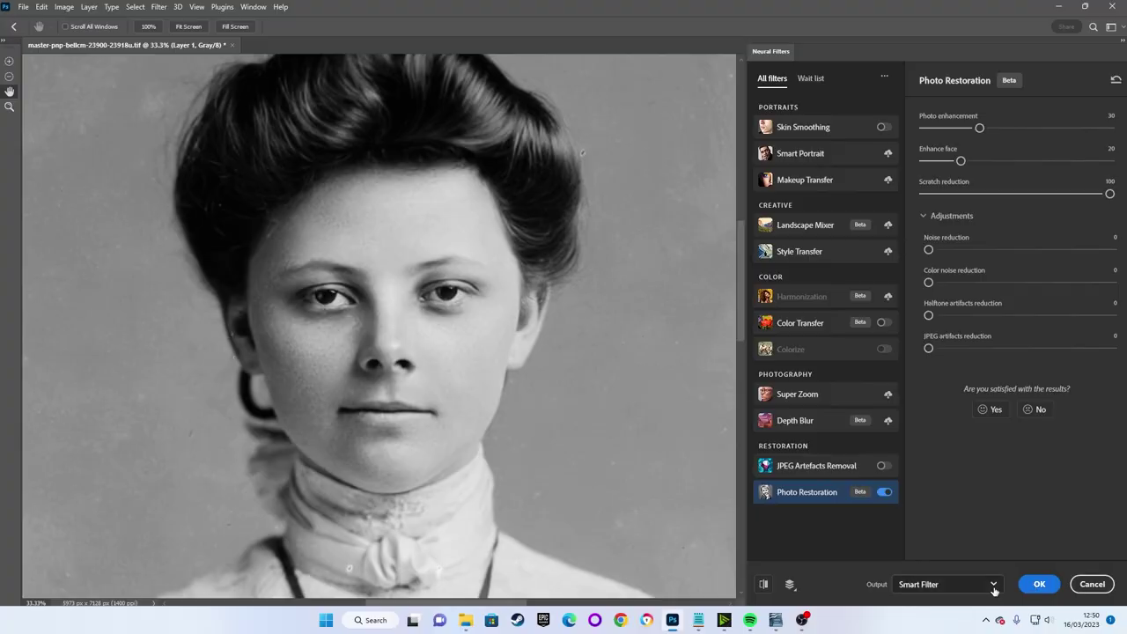
pyautogui.click(992, 584)
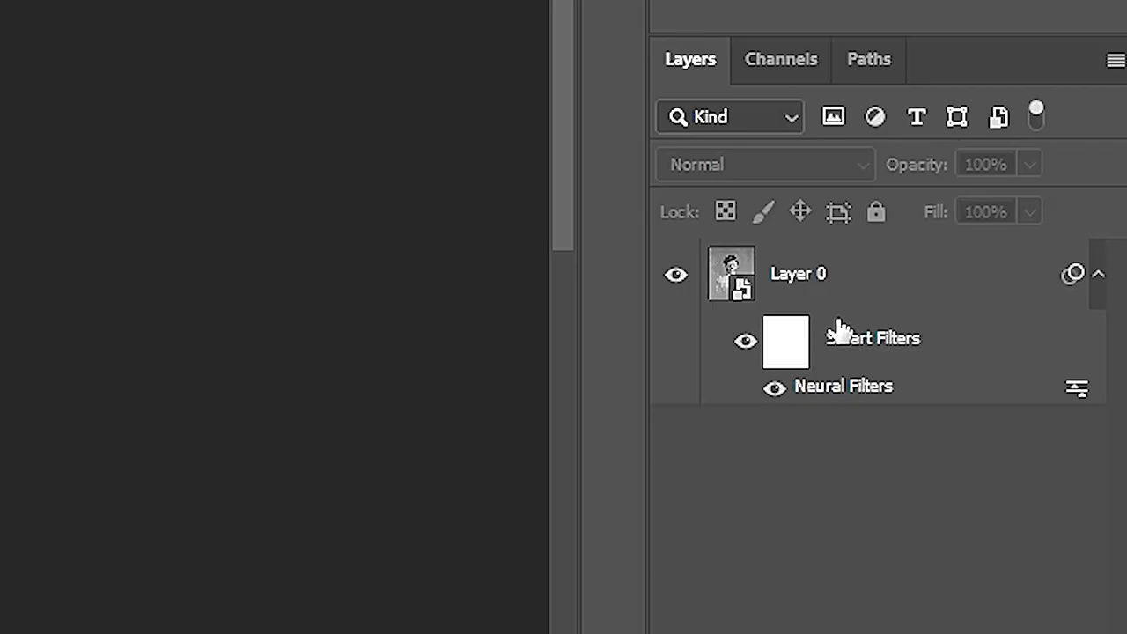
# Reopen the Neural Filters smart filter without changes, then target its filter mask.
pyautogui.doubleClick(871, 393)
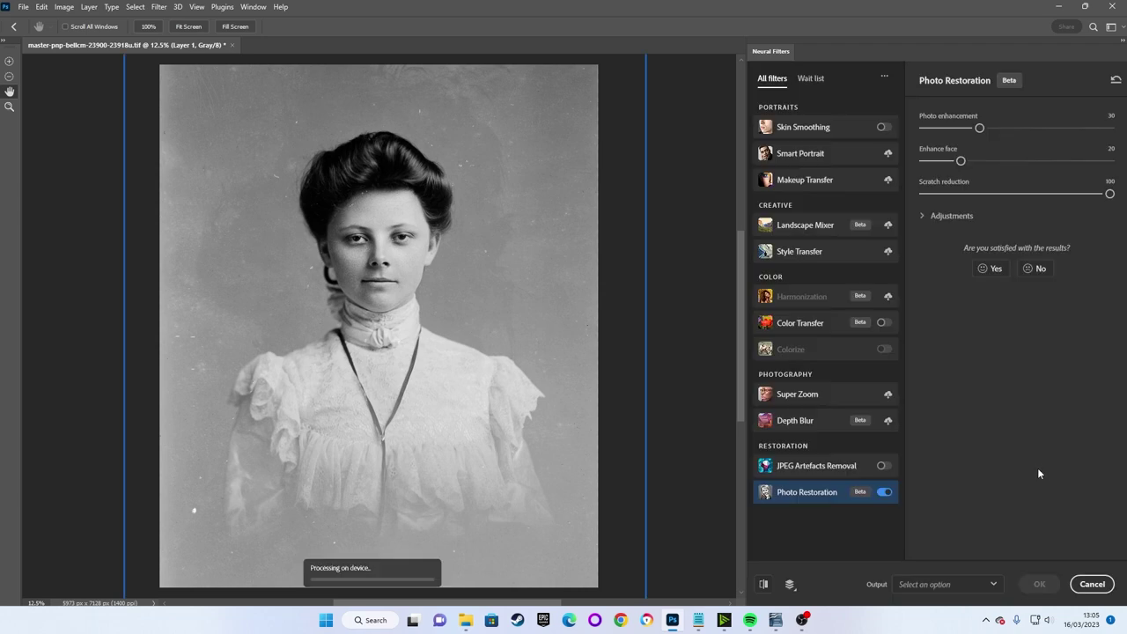
pyautogui.click(1093, 585)
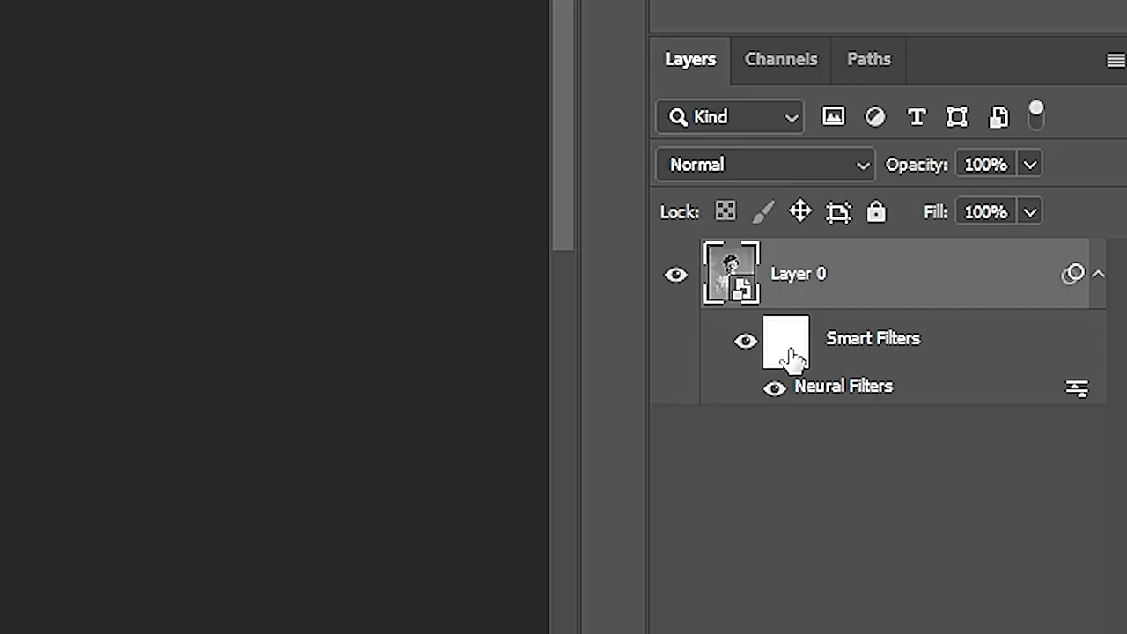
pyautogui.click(791, 352)
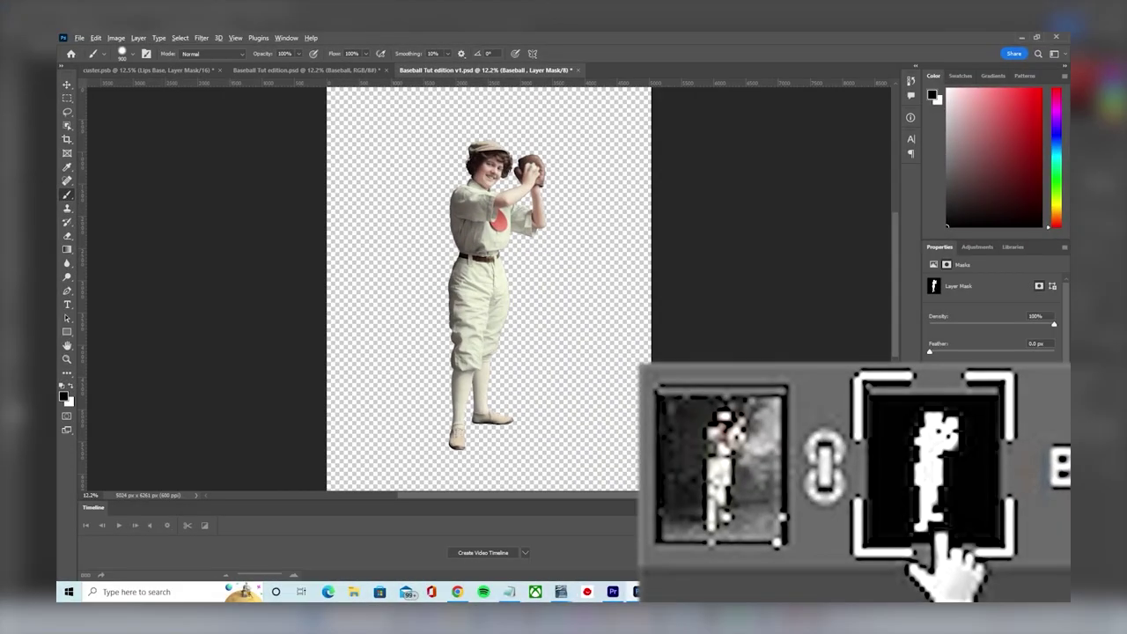
pyautogui.keyDown('alt'); pyautogui.click(935, 535); pyautogui.keyUp('alt')
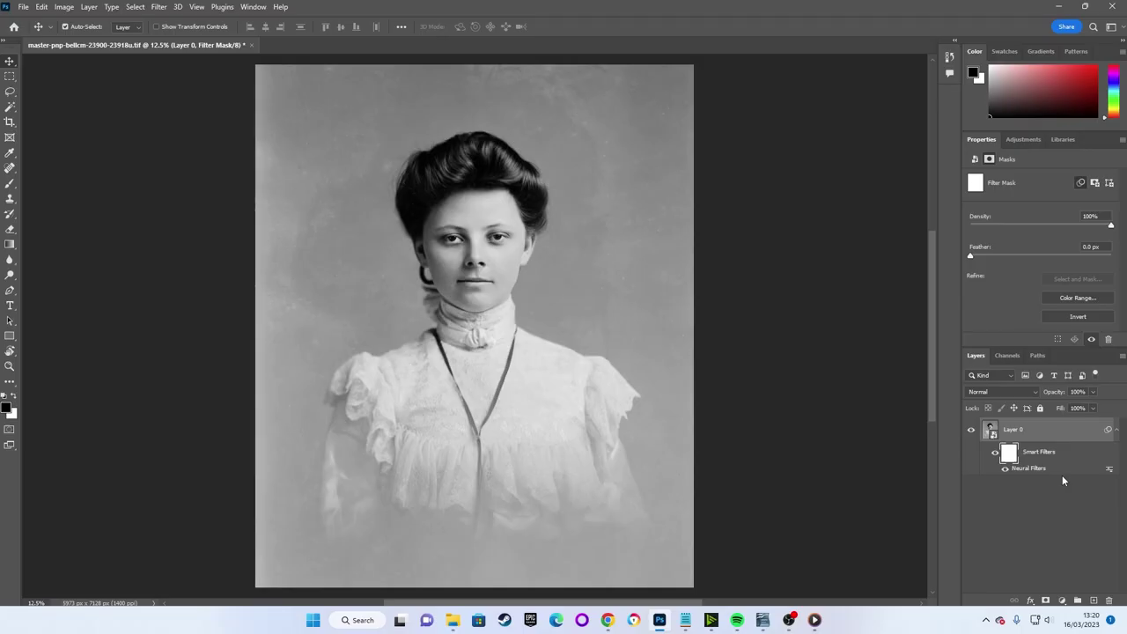
pyautogui.hotkey('ctrl', 'i')
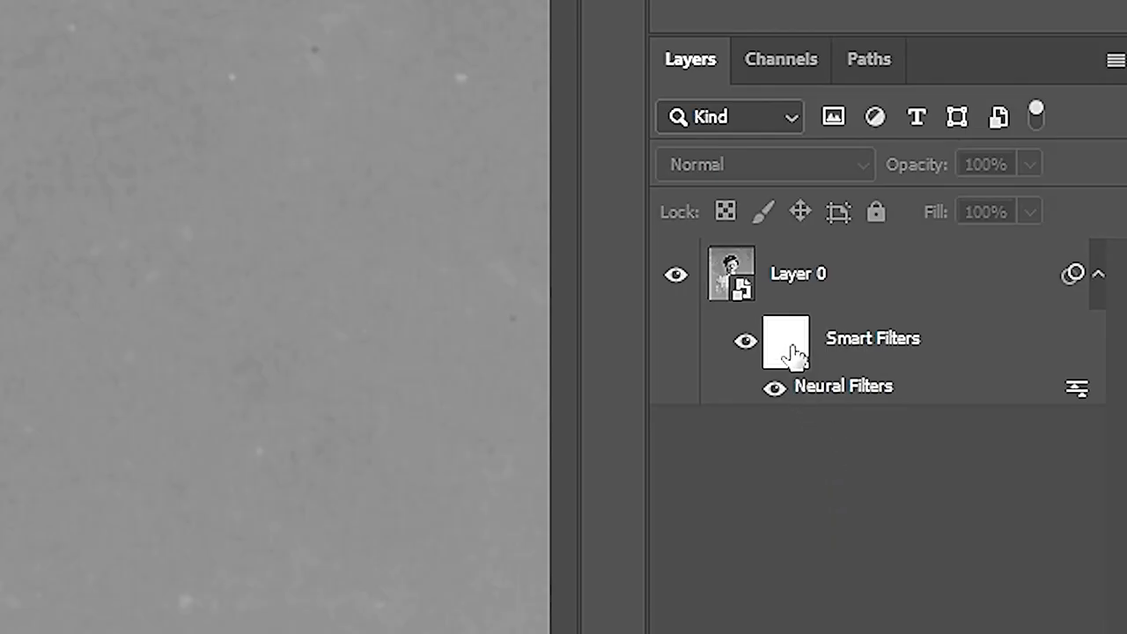
# Paint black on the filter mask along the necklace chain, then fit the portrait on screen.
pyautogui.click(1011, 456)
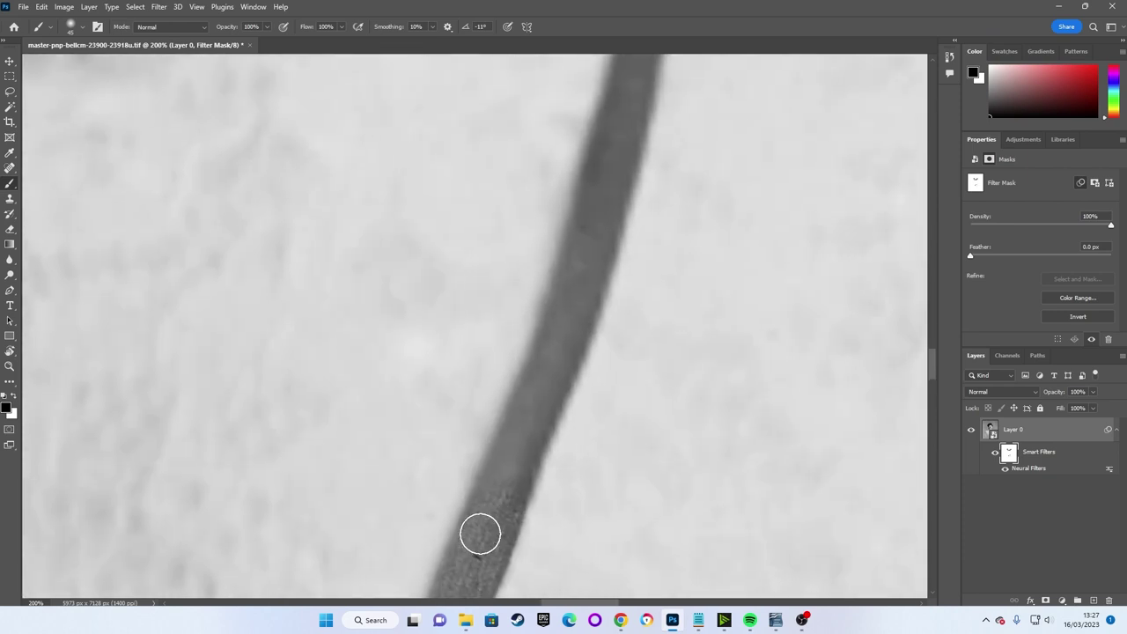
pyautogui.moveTo(480, 535)
pyautogui.mouseDown()
pyautogui.moveTo(604, 197)
pyautogui.moveTo(564, 354)
pyautogui.mouseUp()
pyautogui.hotkey('ctrl', '0')
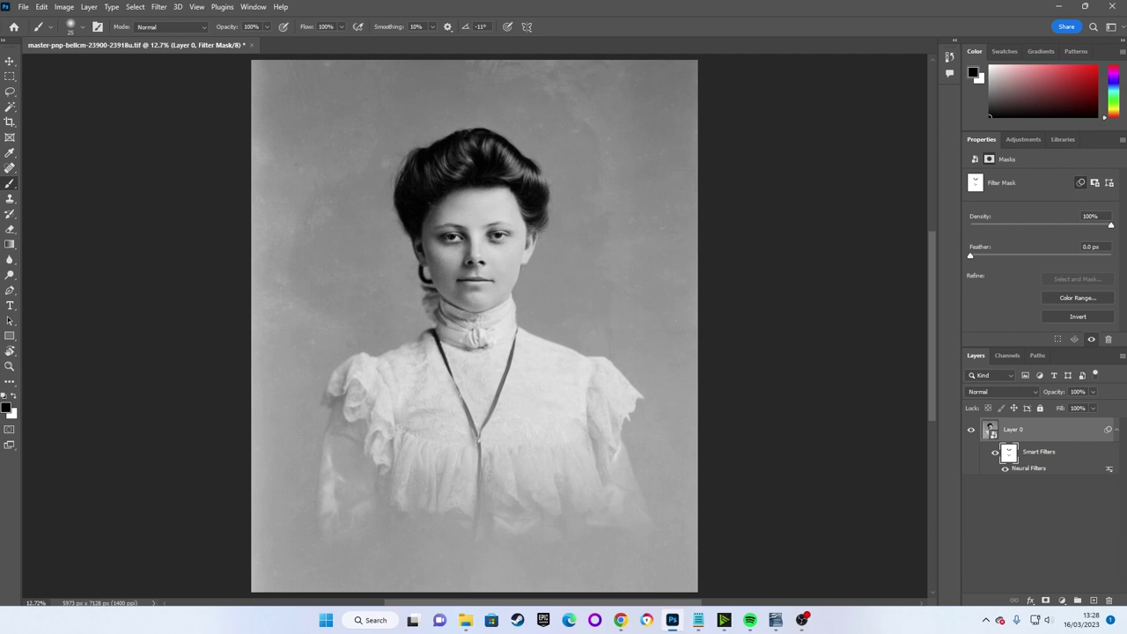
pyautogui.keyDown('alt'); pyautogui.scroll(4, 531, 503); pyautogui.keyUp('alt')
pyautogui.scroll(3, 569, 302)
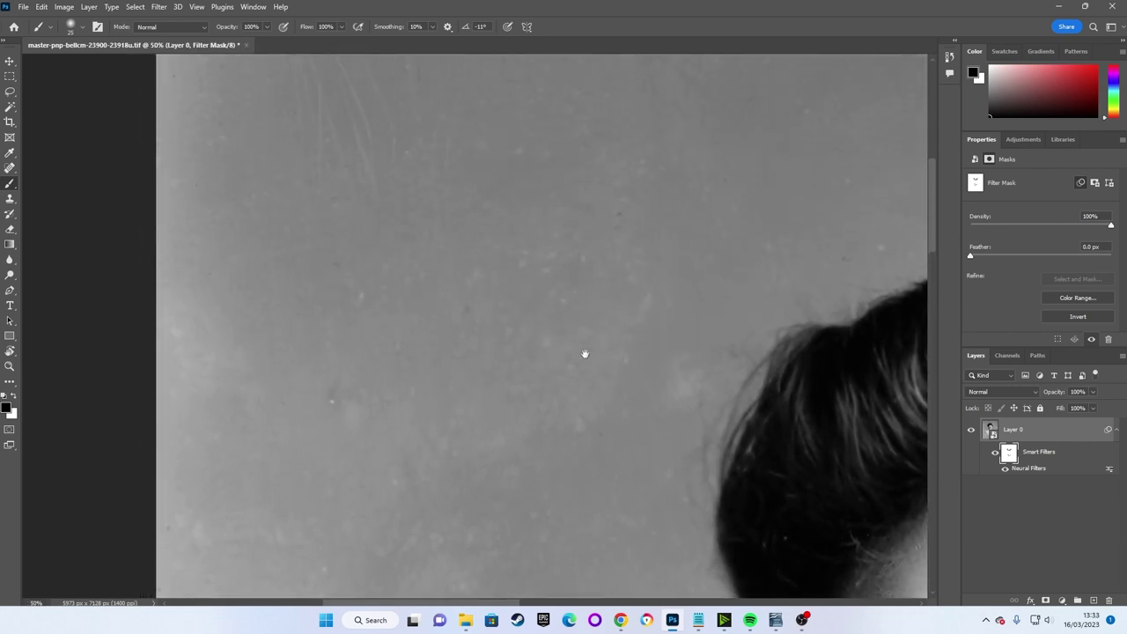
pyautogui.moveTo(584, 353); pyautogui.dragTo(607, 473)
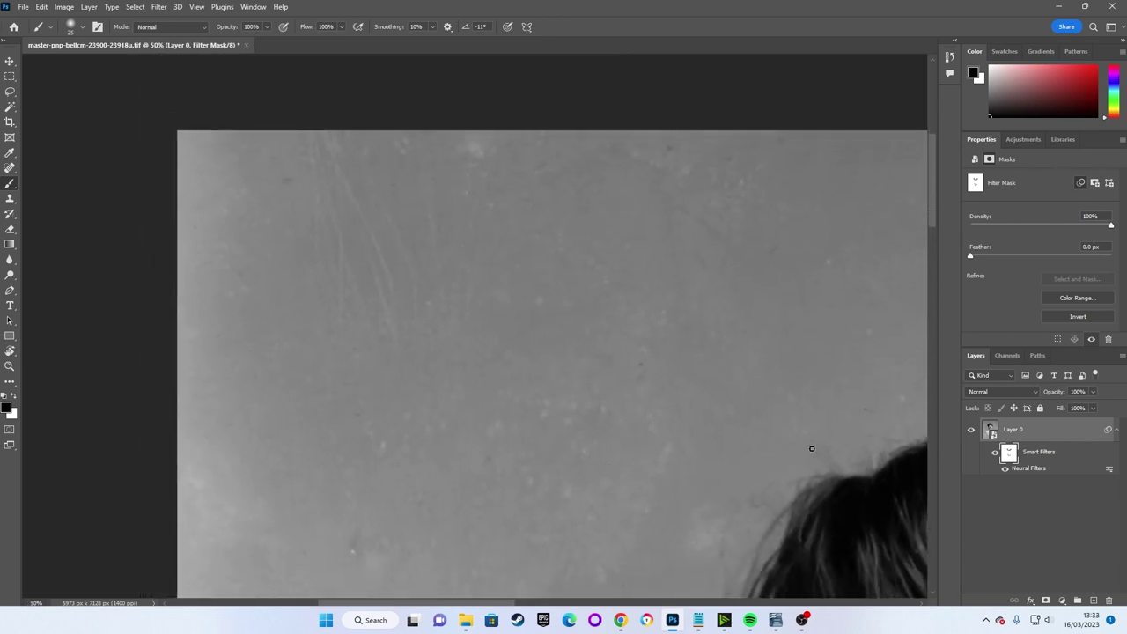
pyautogui.moveTo(835, 443); pyautogui.dragTo(366, 437)
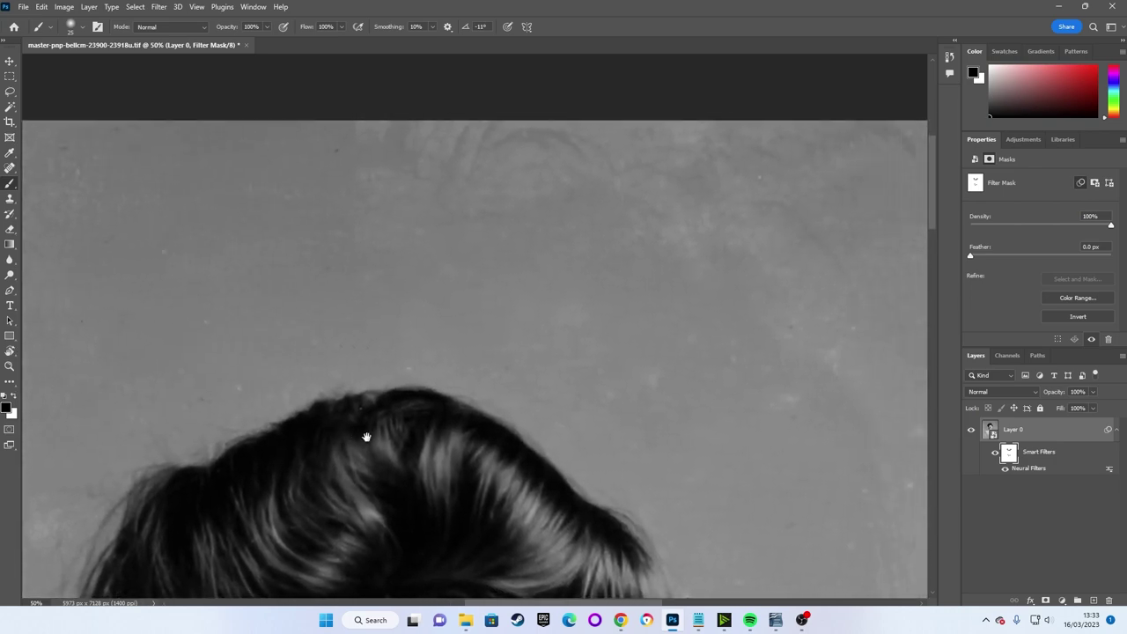
pyautogui.hotkey('ctrl', '0')
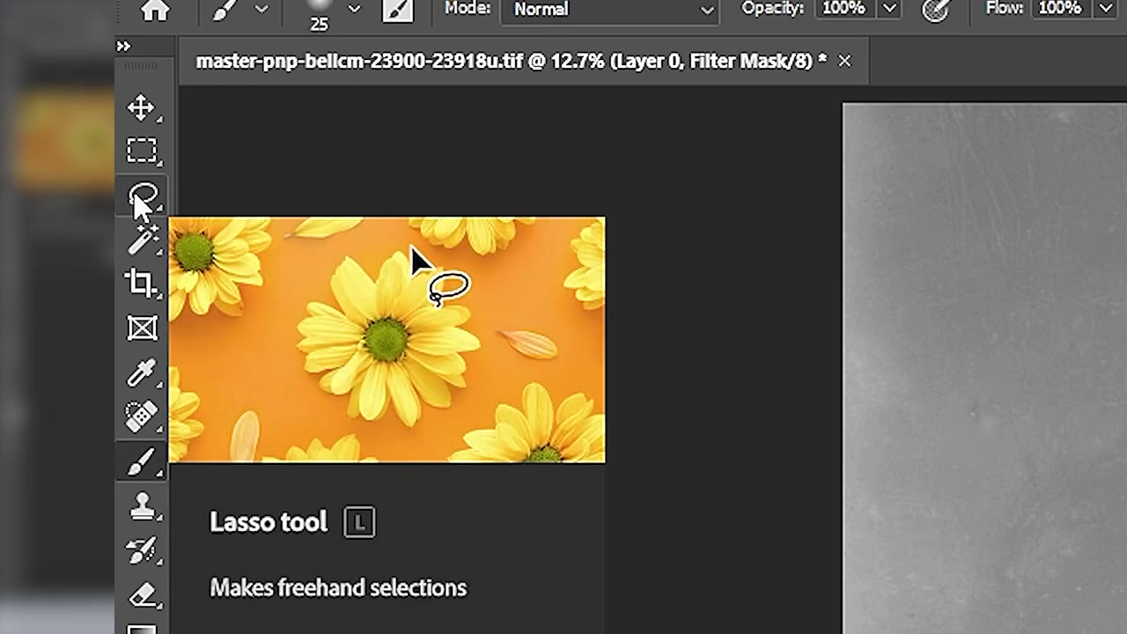
# With the Lasso tool, trace freehand around the background surrounding the woman, panning with Space mid-outline.
pyautogui.click(139, 199)
pyautogui.moveTo(319, 510)
pyautogui.mouseDown()
pyautogui.moveTo(292, 391)
pyautogui.moveTo(199, 349)
pyautogui.moveTo(180, 290)
pyautogui.moveTo(272, 250)
pyautogui.moveTo(332, 517)
pyautogui.moveTo(327, 440)
pyautogui.moveTo(284, 327)
pyautogui.moveTo(344, 187)
pyautogui.moveTo(319, 395)
pyautogui.moveTo(401, 325)
pyautogui.moveTo(473, 194)
pyautogui.moveTo(319, 452)
pyautogui.moveTo(391, 348)
pyautogui.moveTo(420, 331)
pyautogui.moveTo(553, 303)
pyautogui.moveTo(642, 299)
pyautogui.moveTo(546, 302)
pyautogui.moveTo(220, 211)
pyautogui.moveTo(410, 260)
pyautogui.moveTo(444, 311)
pyautogui.moveTo(516, 323)
pyautogui.moveTo(589, 382)
pyautogui.moveTo(438, 96)
pyautogui.moveTo(463, 226)
pyautogui.moveTo(450, 310)
pyautogui.moveTo(401, 220)
pyautogui.moveTo(448, 93)
pyautogui.moveTo(314, 468)
pyautogui.moveTo(372, 432)
pyautogui.moveTo(465, 415)
pyautogui.mouseUp()
pyautogui.press('space')
pyautogui.press('space')
pyautogui.press('space')
pyautogui.press('space')
pyautogui.press('space')
pyautogui.press('space')
pyautogui.press('space')
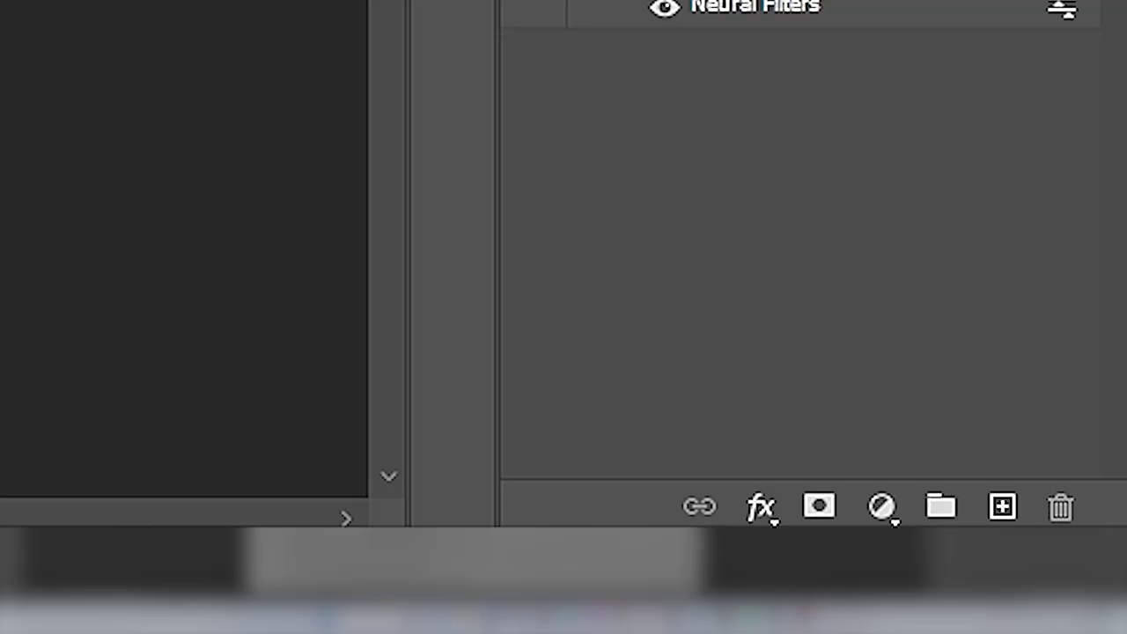
# Add a new empty layer, then launch Edit > Content-Aware Fill on the selected background.
pyautogui.click(1004, 509)
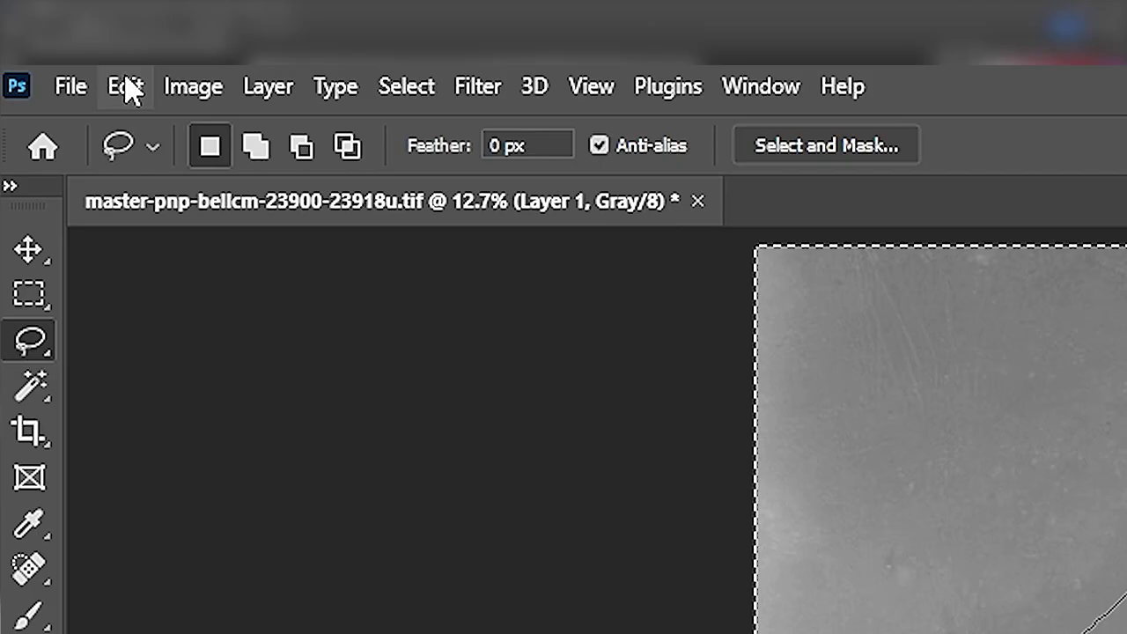
pyautogui.click(128, 88)
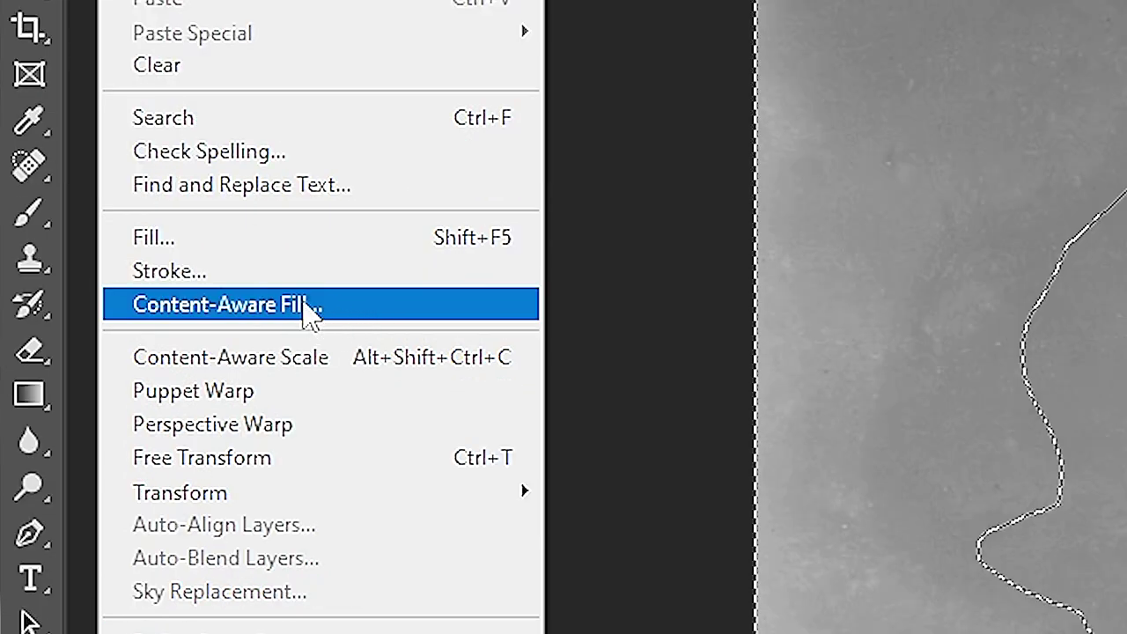
pyautogui.click(368, 322)
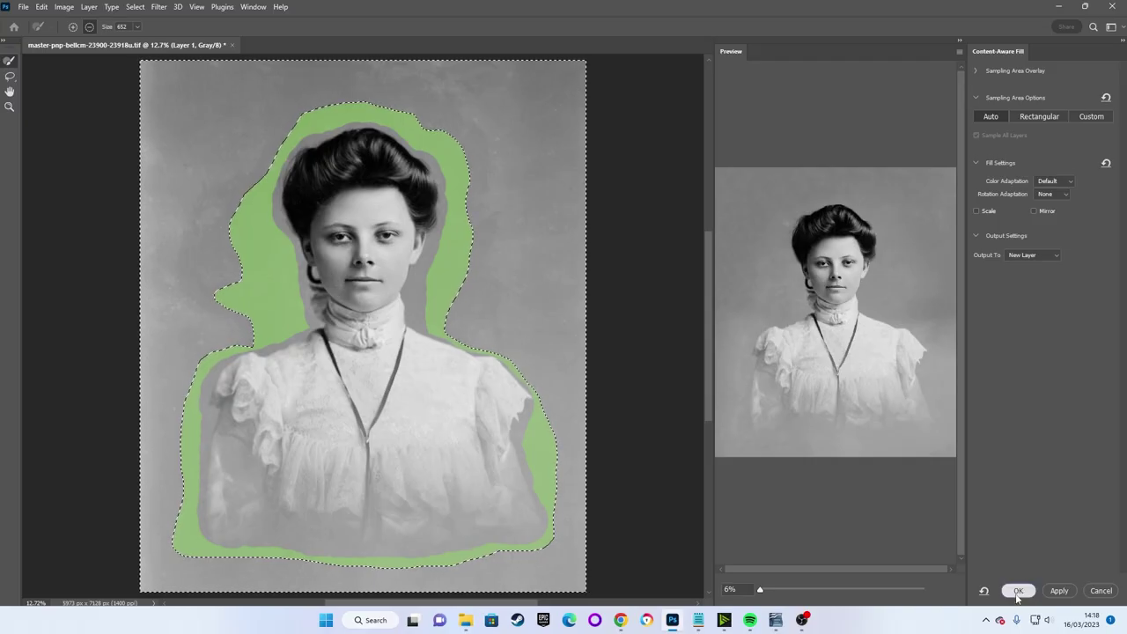
# Confirm the Content-Aware Fill so the repaired background is output as Layer 1 copy.
pyautogui.click(1017, 594)
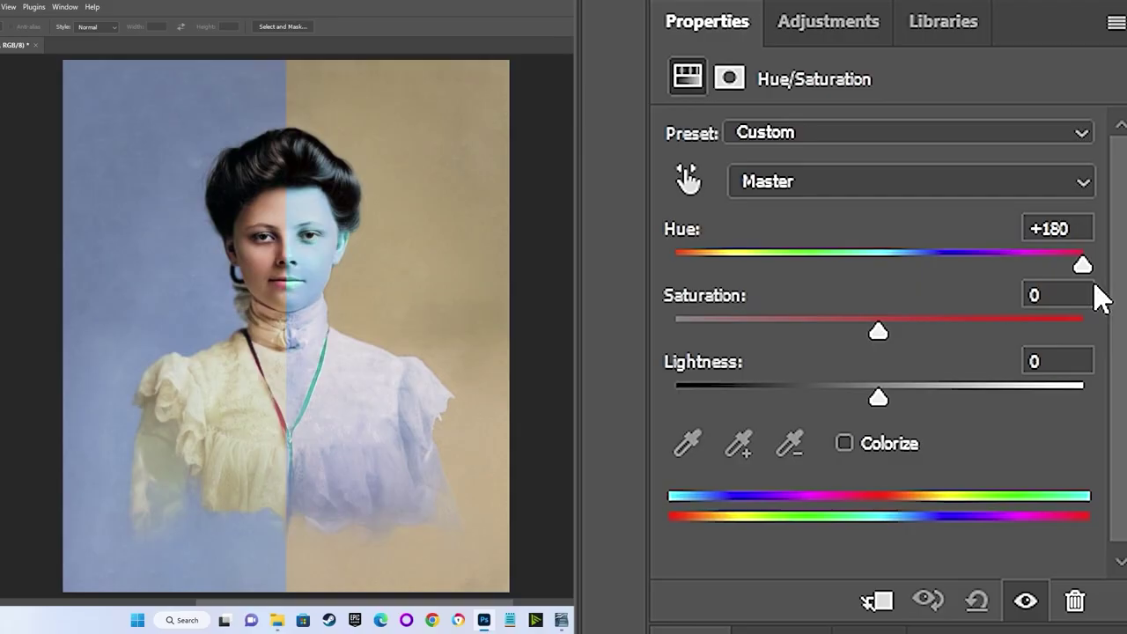
# Drag the Hue/Saturation Hue slider to turn the portrait's background blue-violet.
pyautogui.moveTo(1095, 284); pyautogui.dragTo(661, 294)
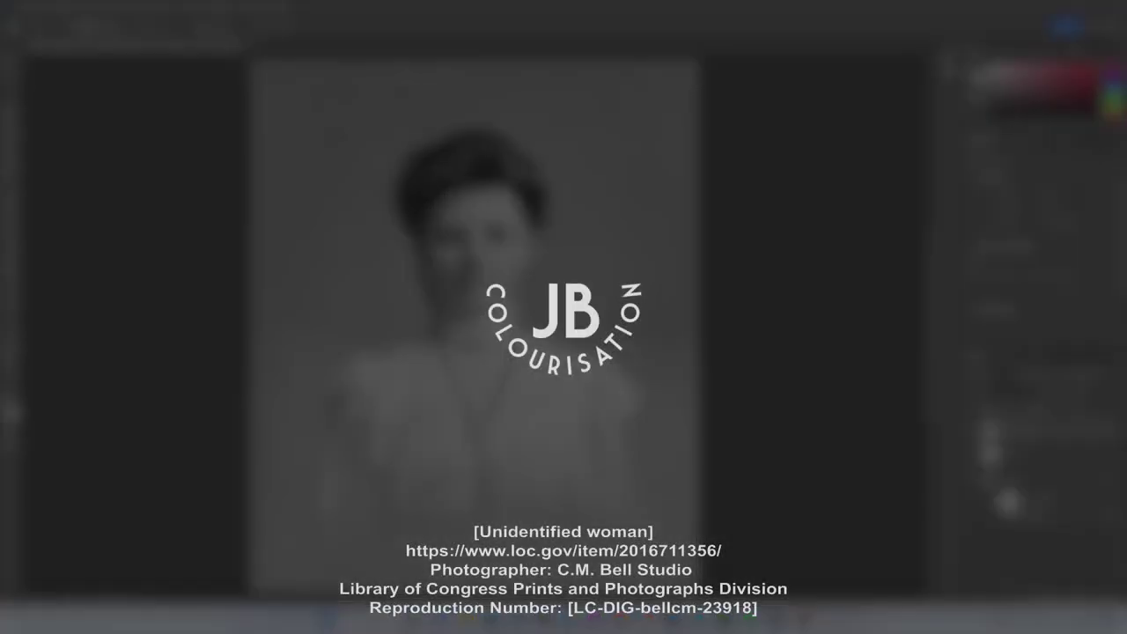